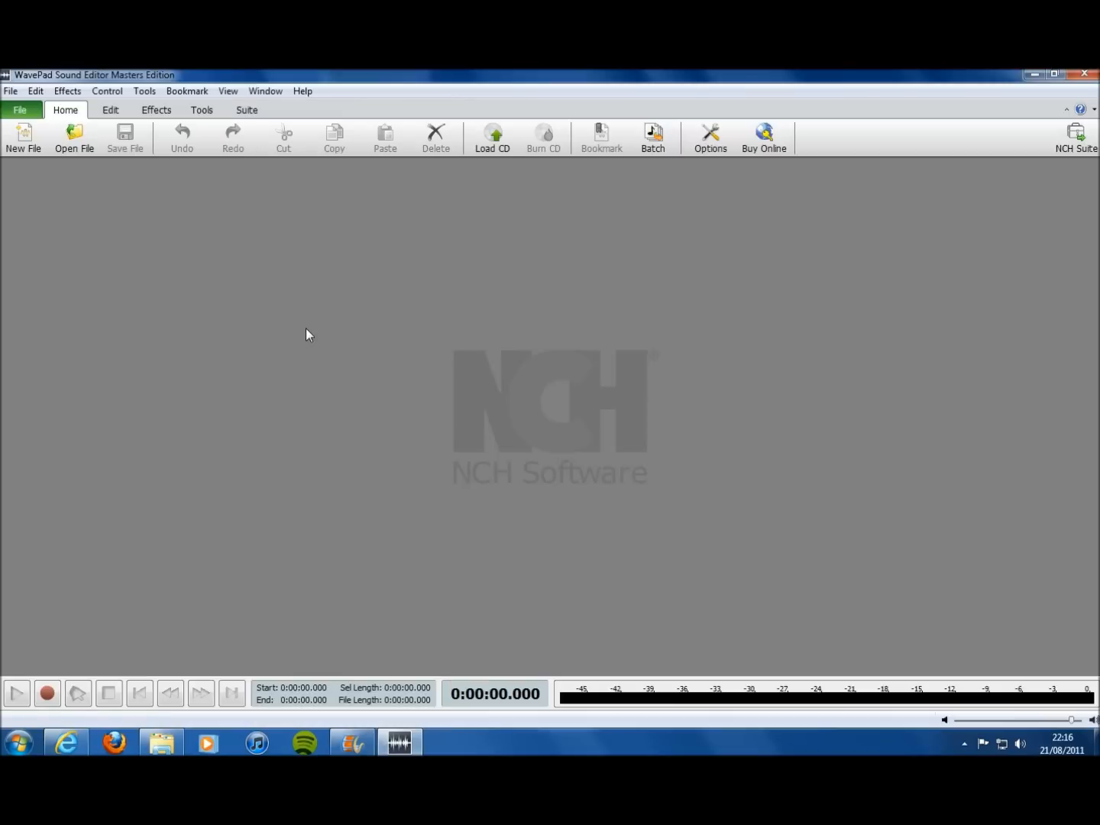
- Record a voice clip about 5.5 seconds long from the headset microphone into a new audio file and close the recording controls
left_click(47, 696)
left_click(503, 443)
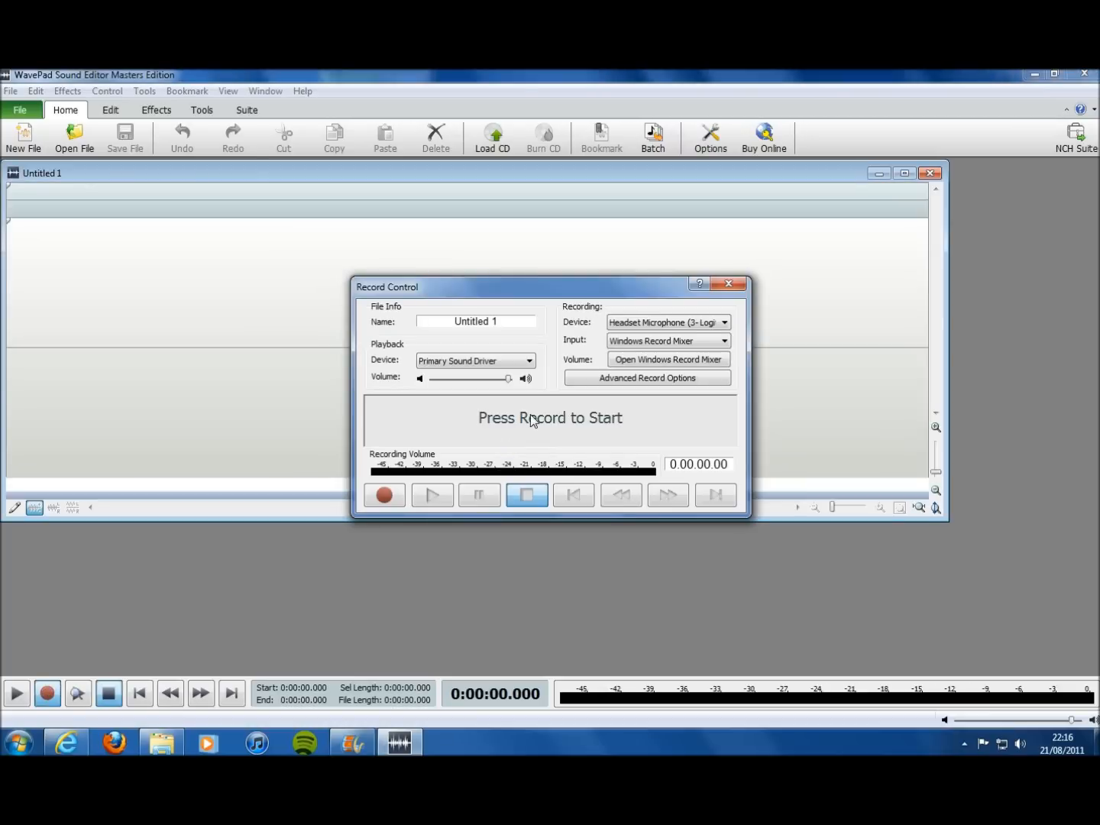
left_click(385, 497)
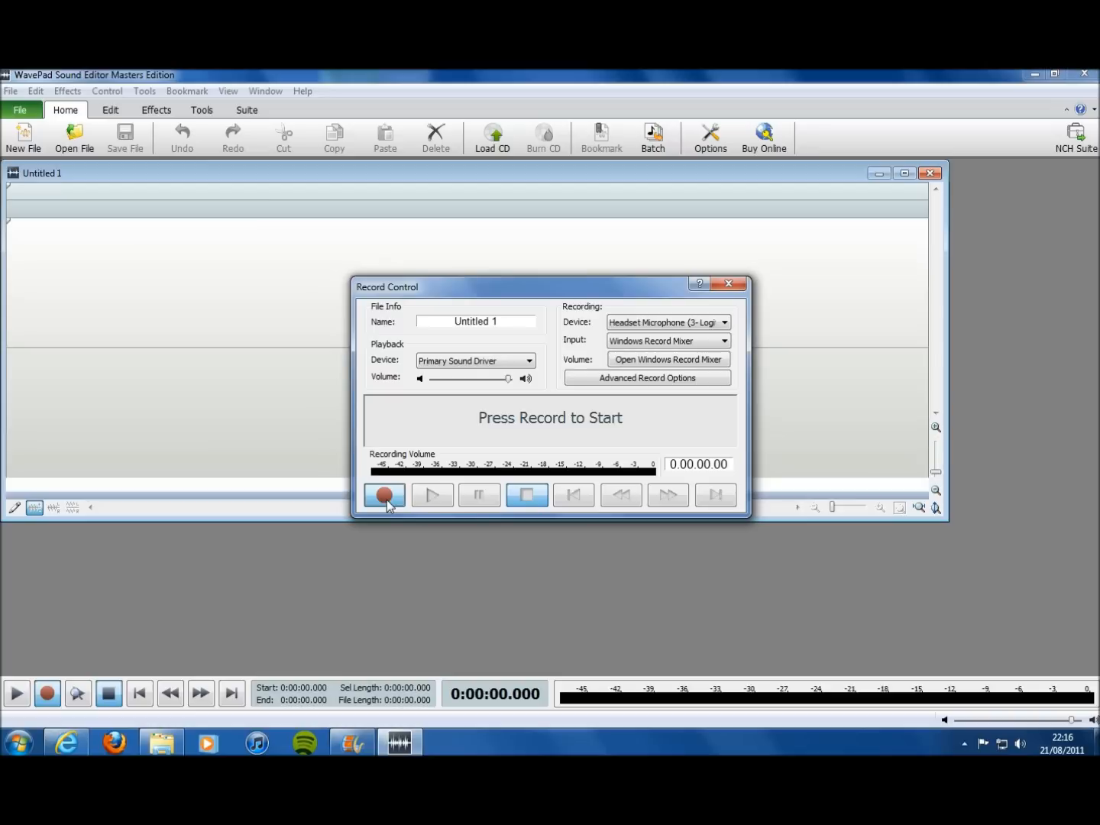
left_click(528, 497)
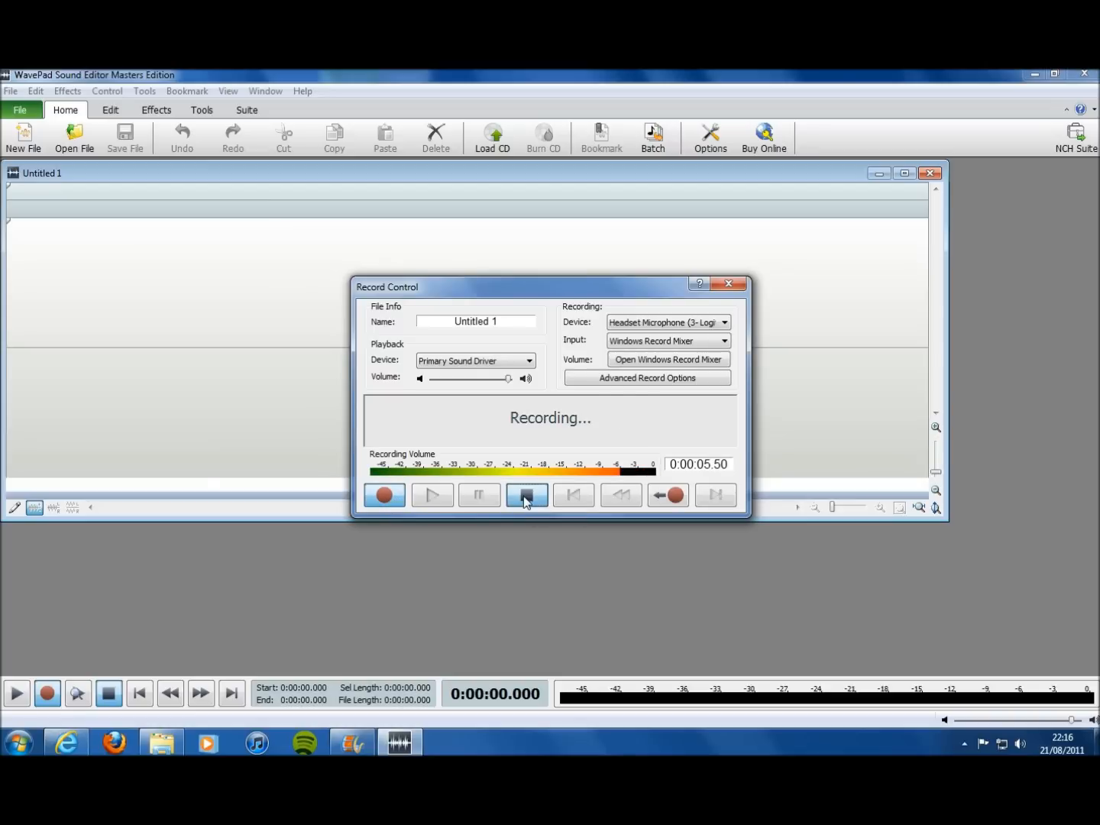
left_click(735, 288)
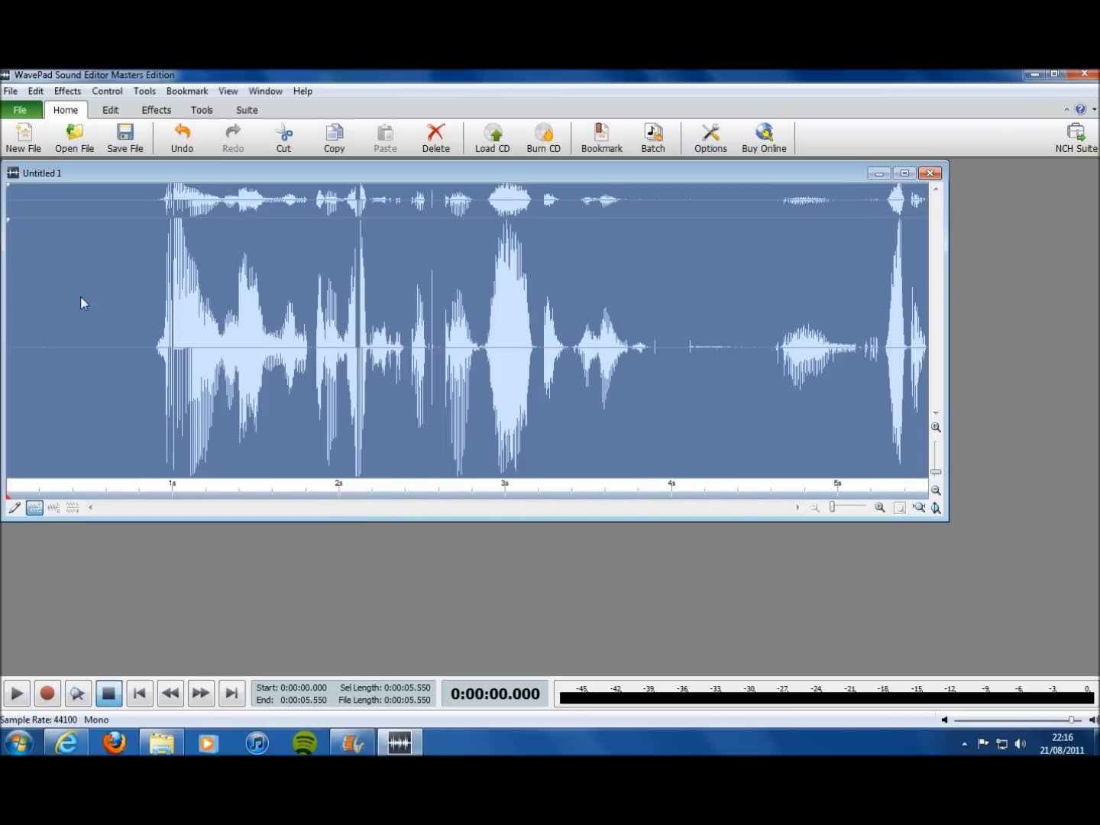
left_click_drag(121, 309, 940, 348)
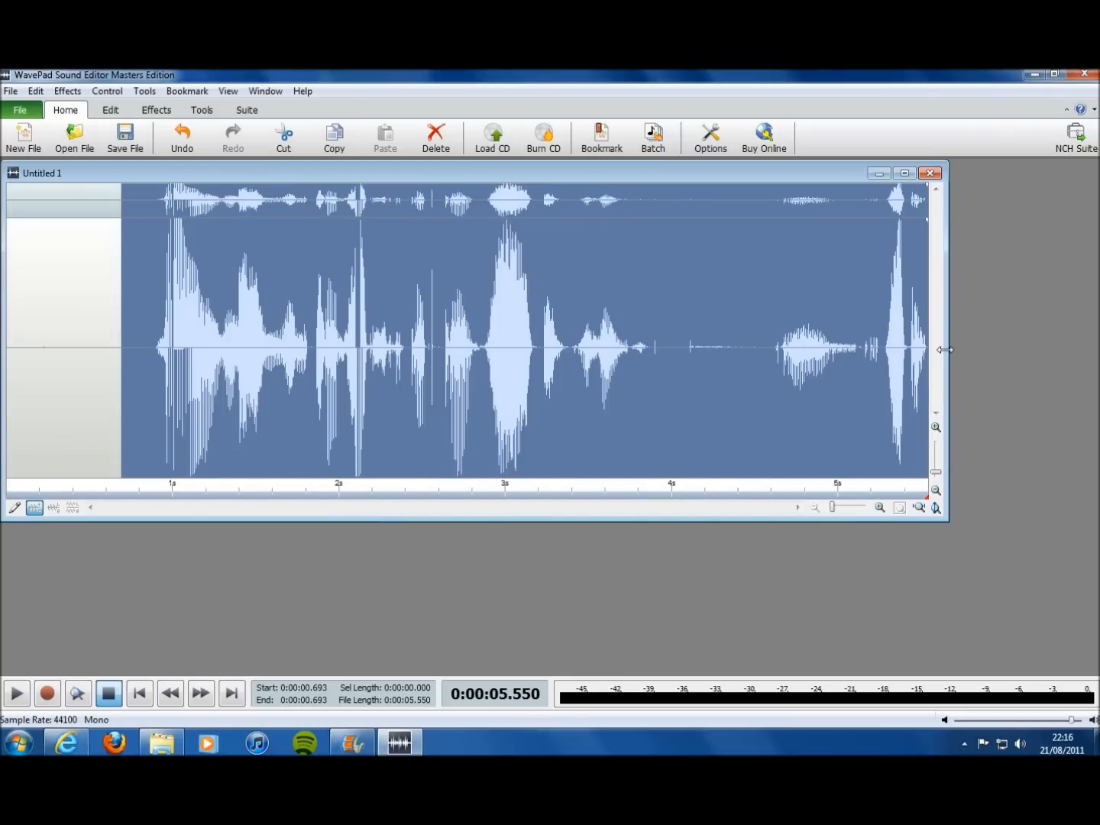
left_click(117, 327)
left_click(69, 313)
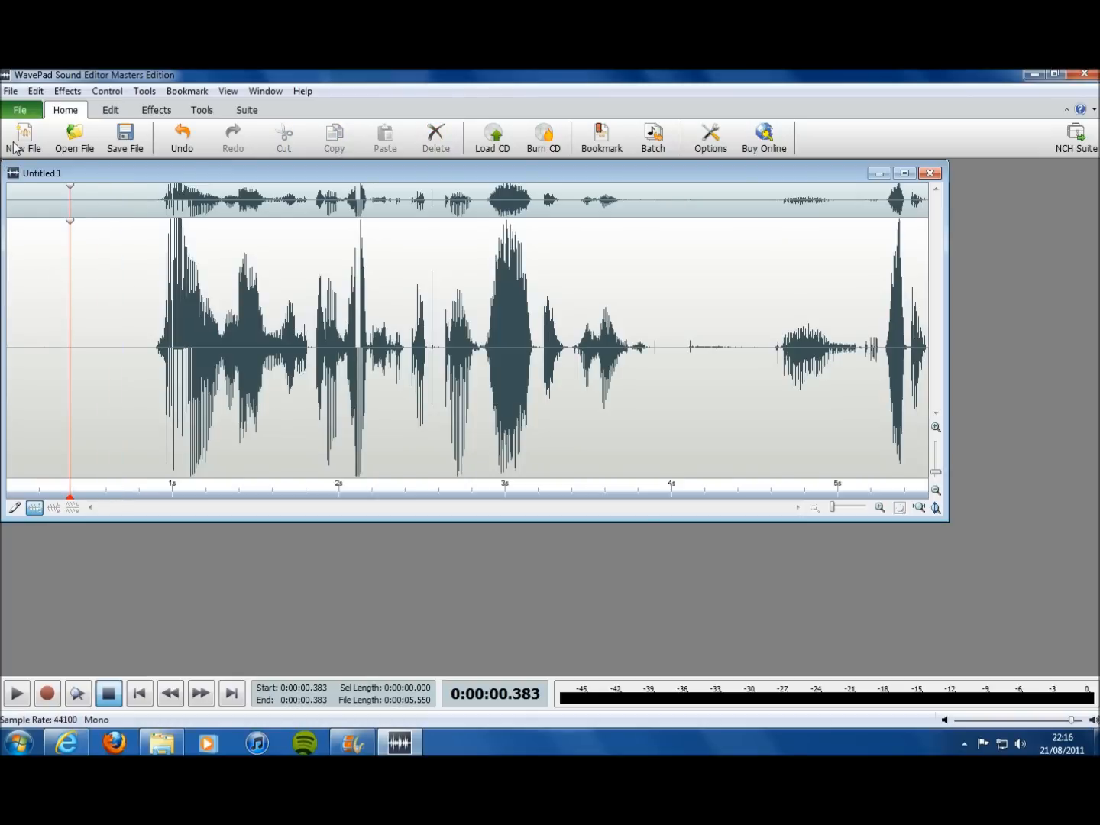
- Save the recording as an MP3 named Tester in New folder, using 128 kbps constant-bitrate stereo encoding
left_click(10, 91)
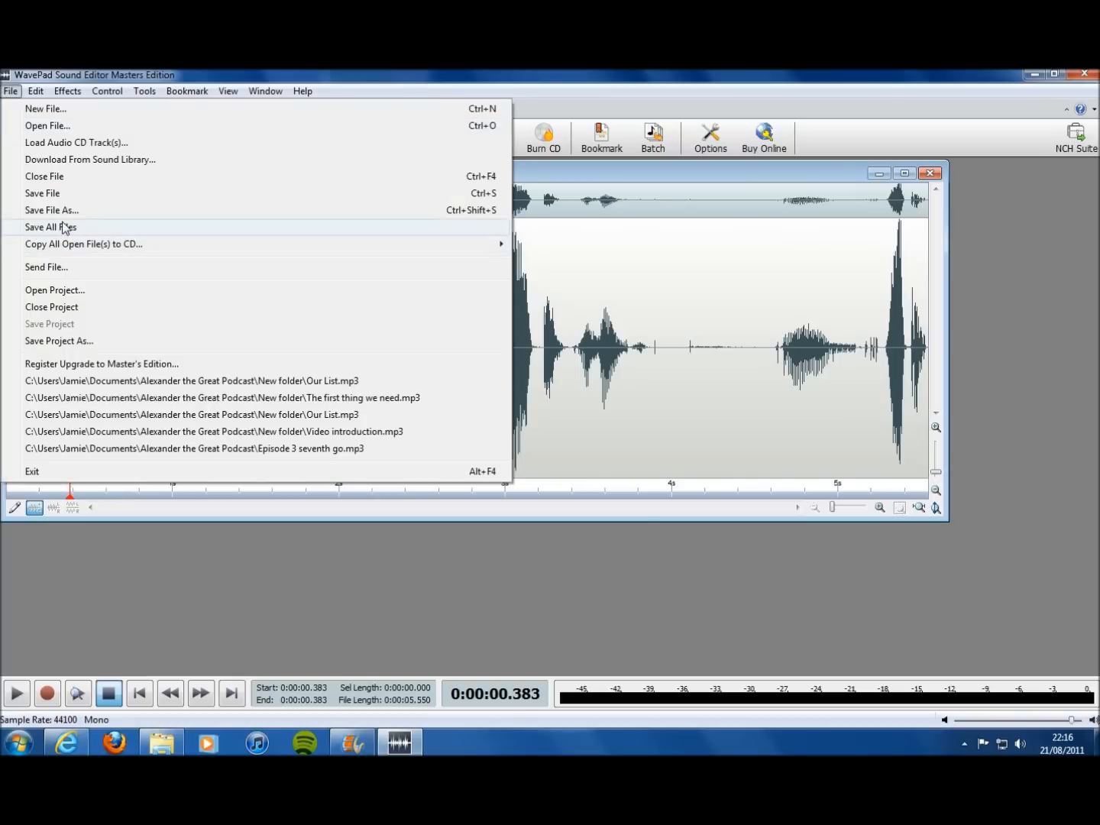
left_click(83, 216)
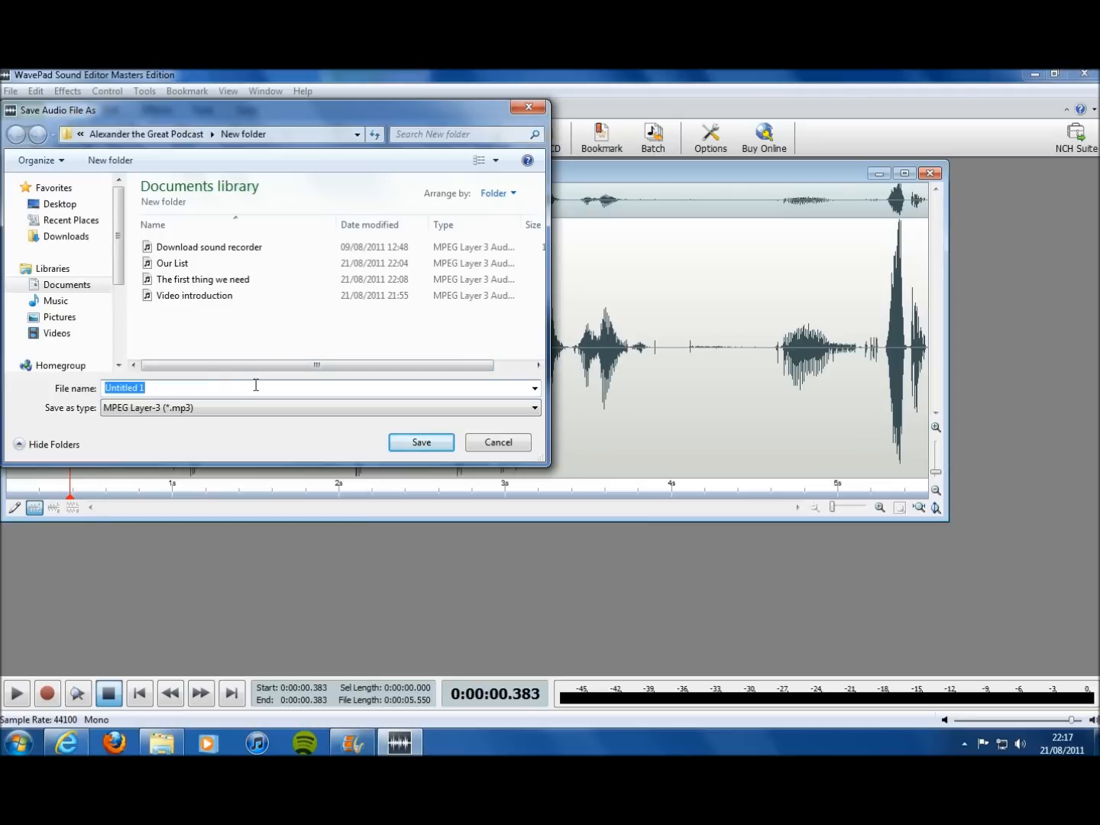
type("Tester")
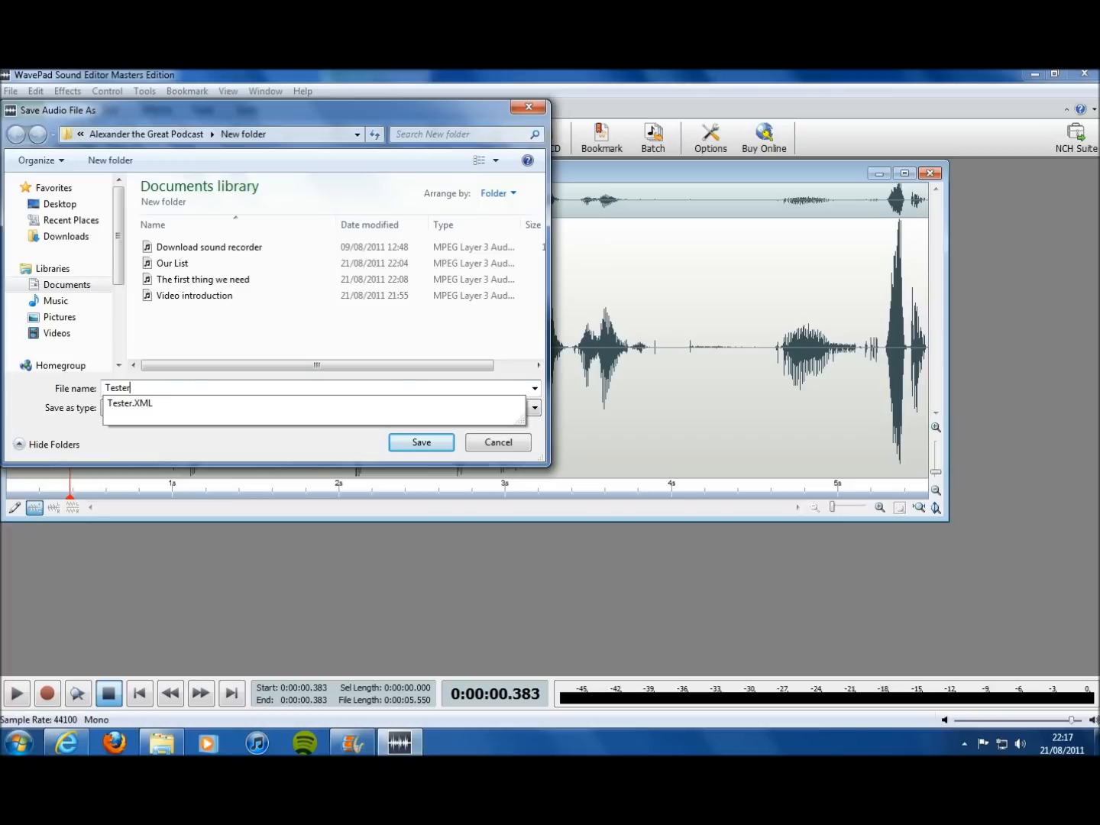
left_click(432, 444)
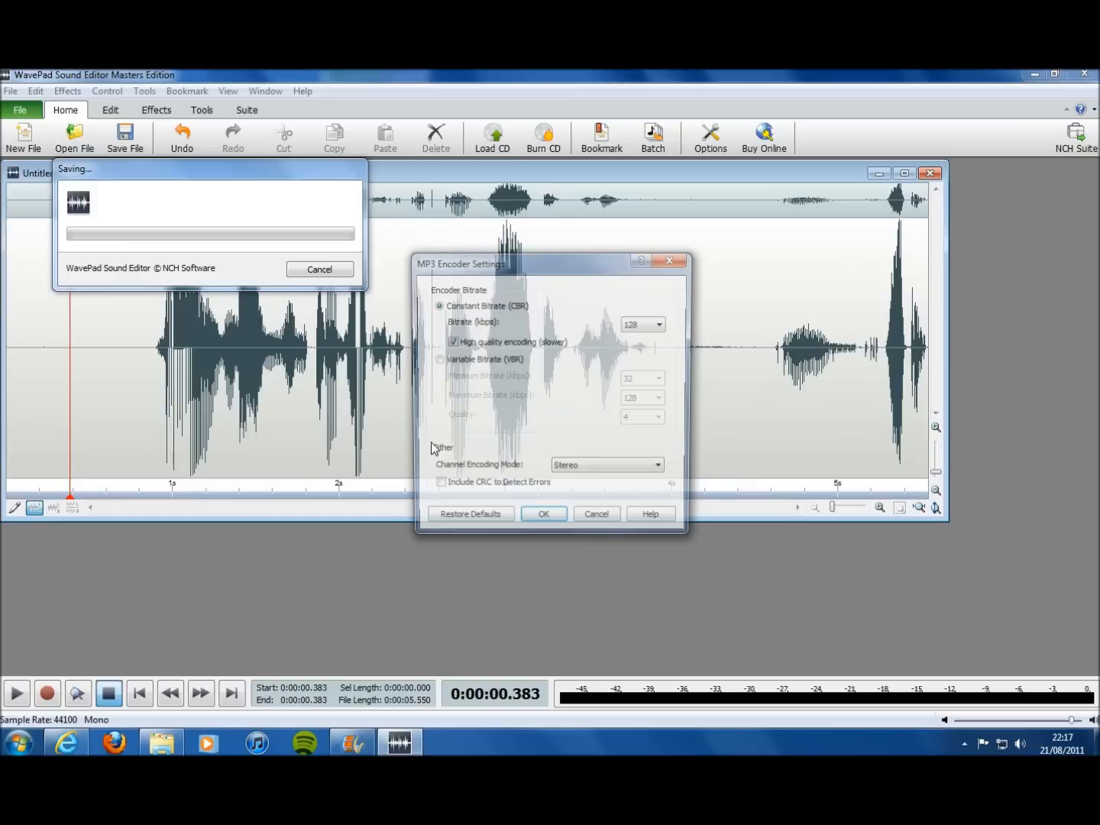
left_click(538, 521)
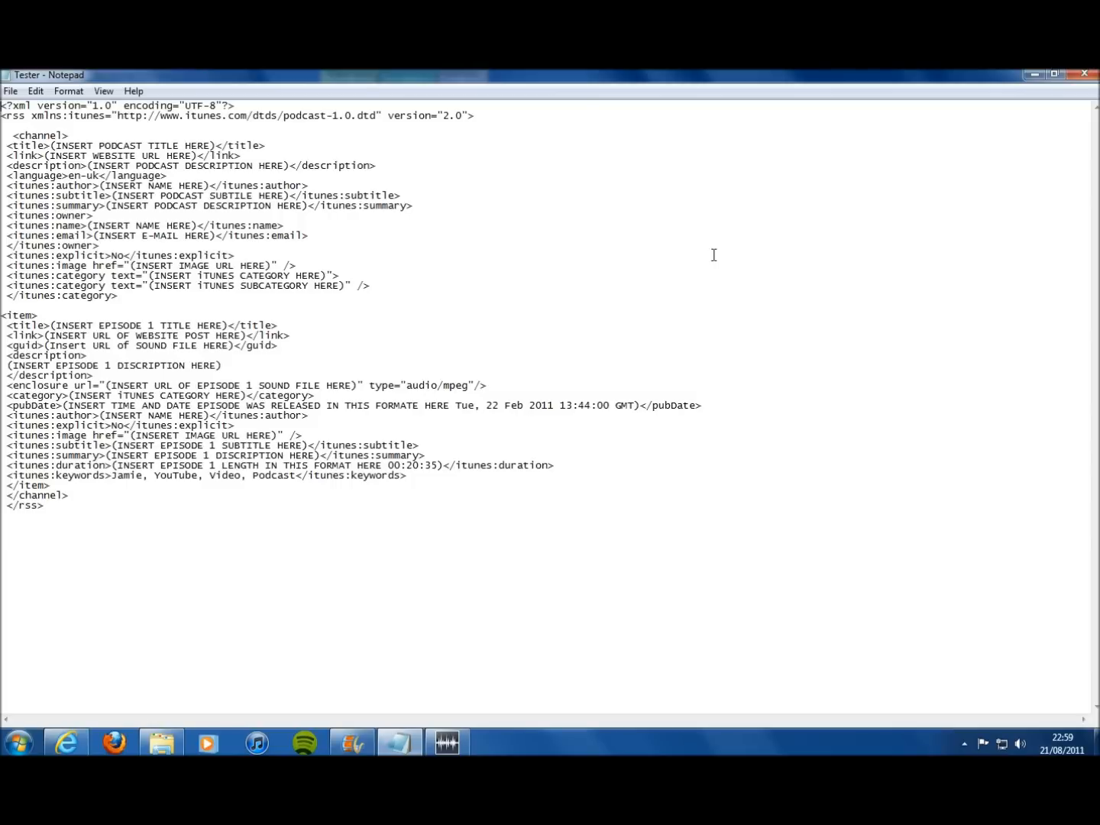
- Review the channel section of the podcast feed template in Notepad, from title, link and description to owner, explicit, image and category placeholders
left_click_drag(69, 145, 7, 145)
left_click(113, 156)
left_click_drag(113, 166, 228, 168)
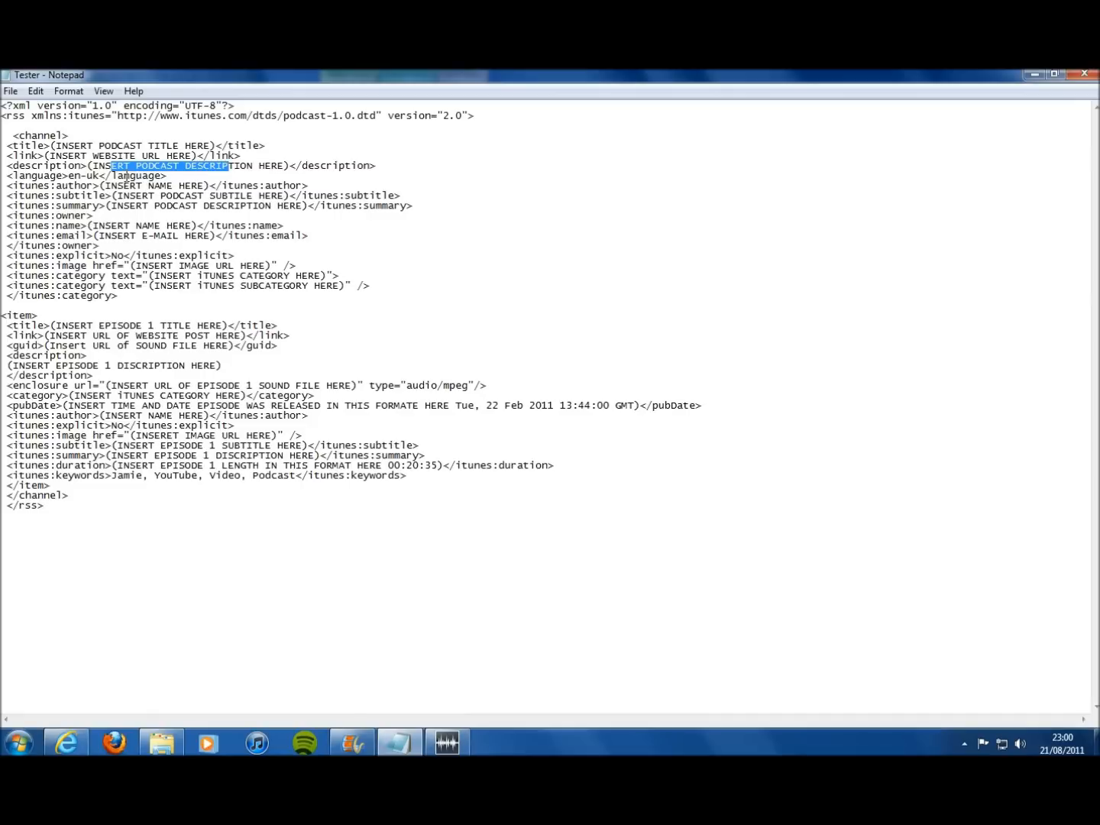
left_click_drag(122, 187, 228, 207)
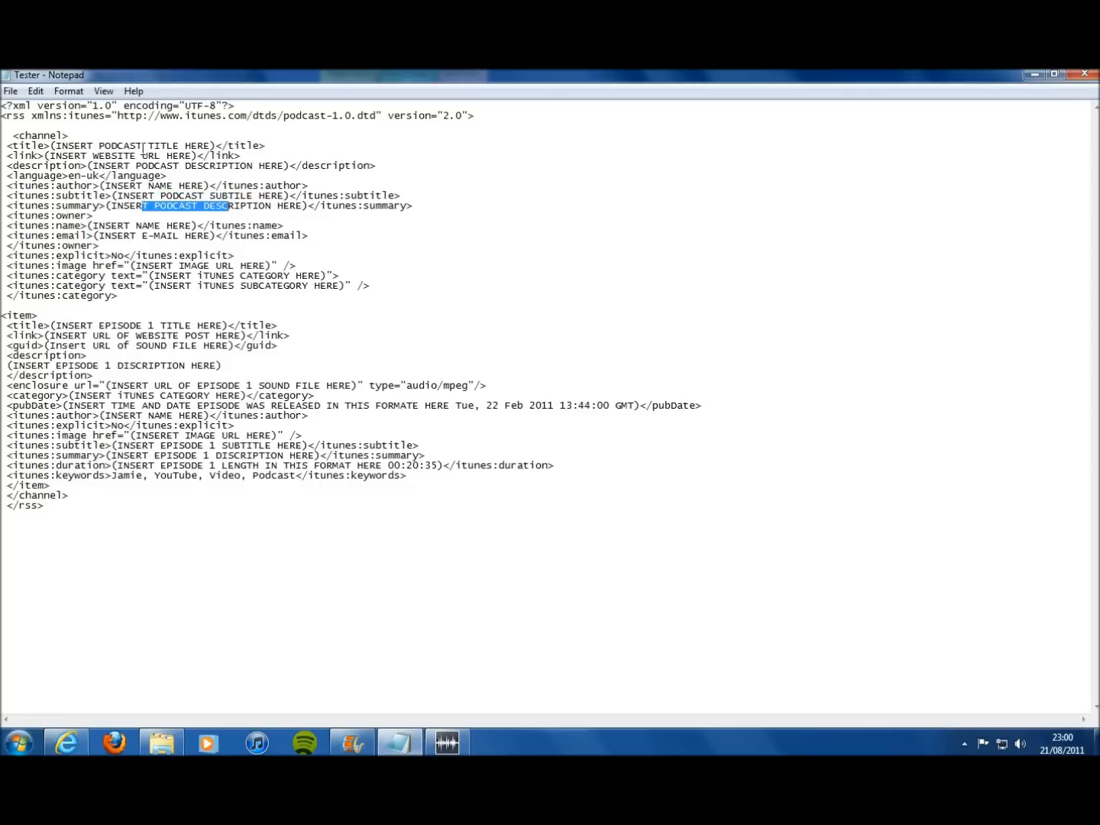
left_click_drag(117, 165, 208, 176)
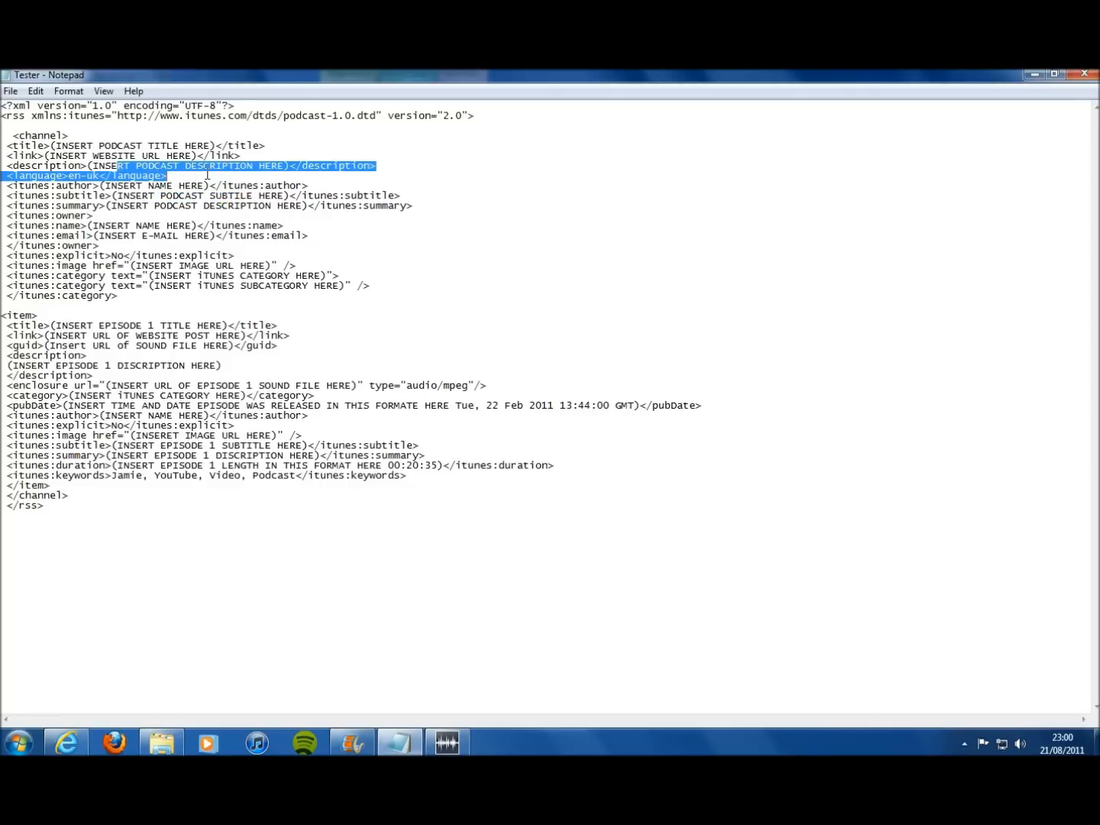
left_click(114, 235)
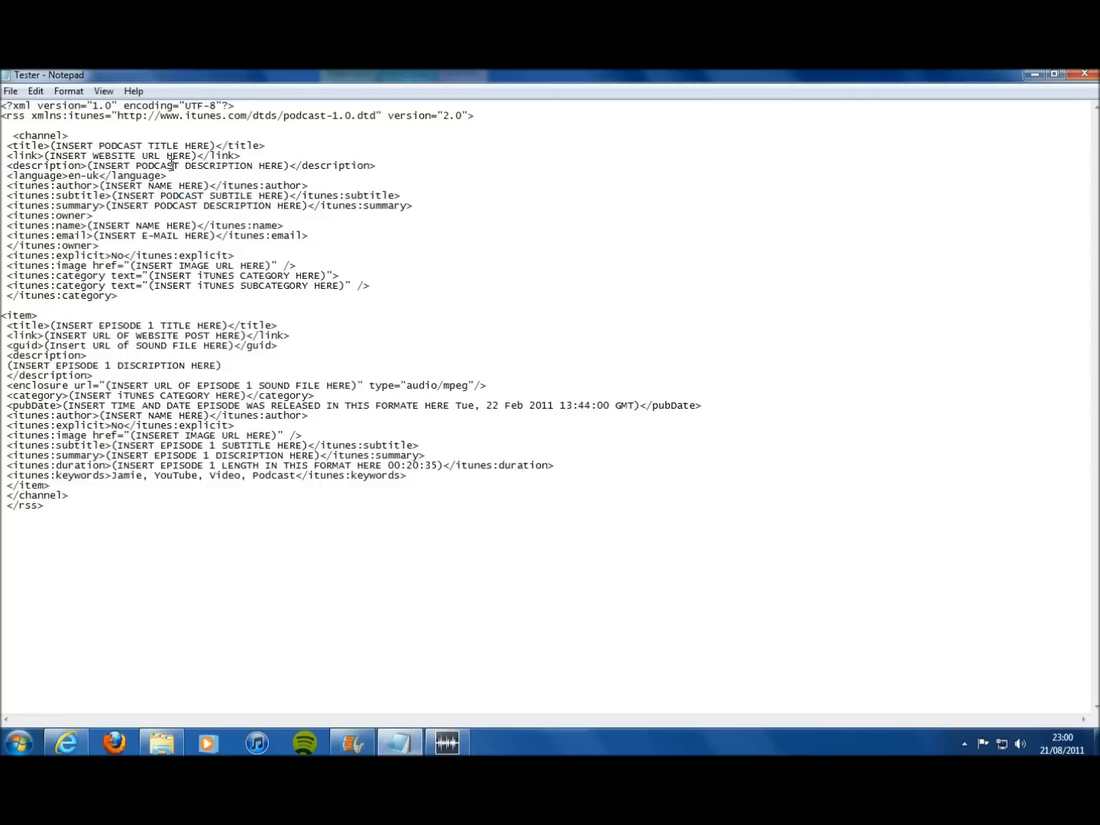
left_click_drag(126, 226, 118, 255)
left_click(120, 238)
left_click(124, 256)
left_click_drag(126, 256, 120, 255)
left_click(119, 254)
left_click_drag(148, 265, 252, 260)
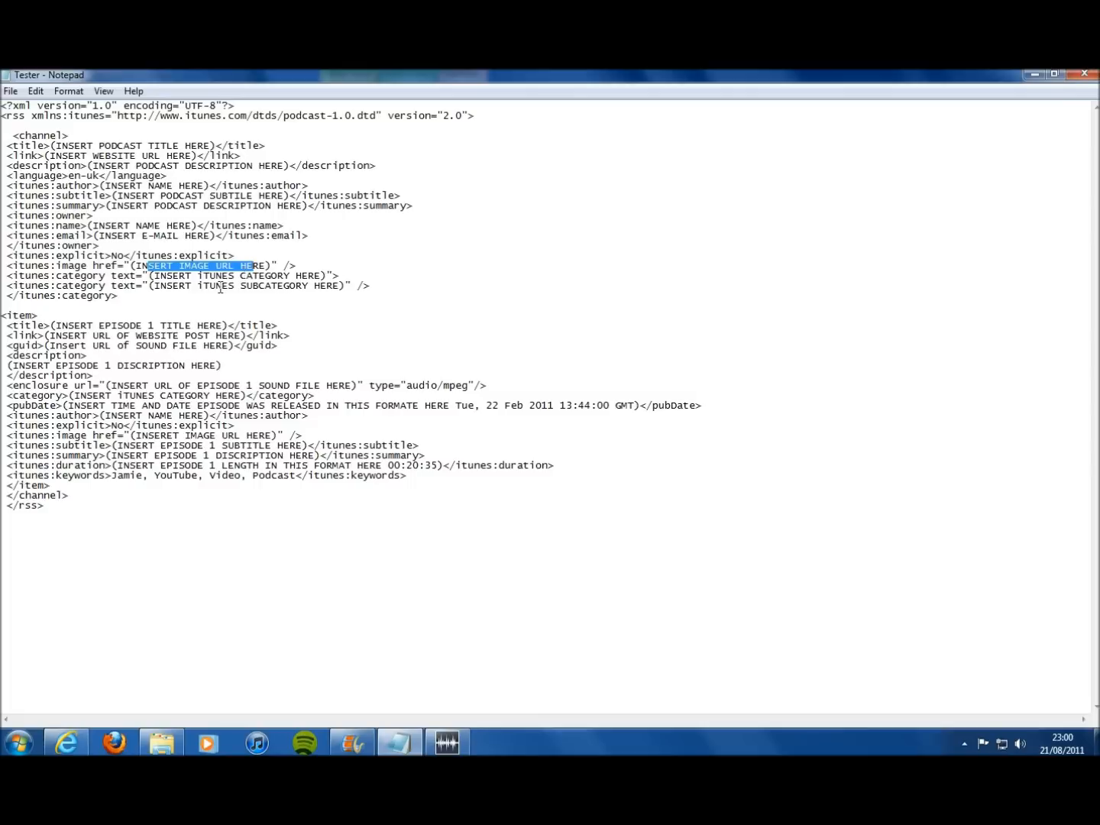
left_click_drag(178, 277, 293, 288)
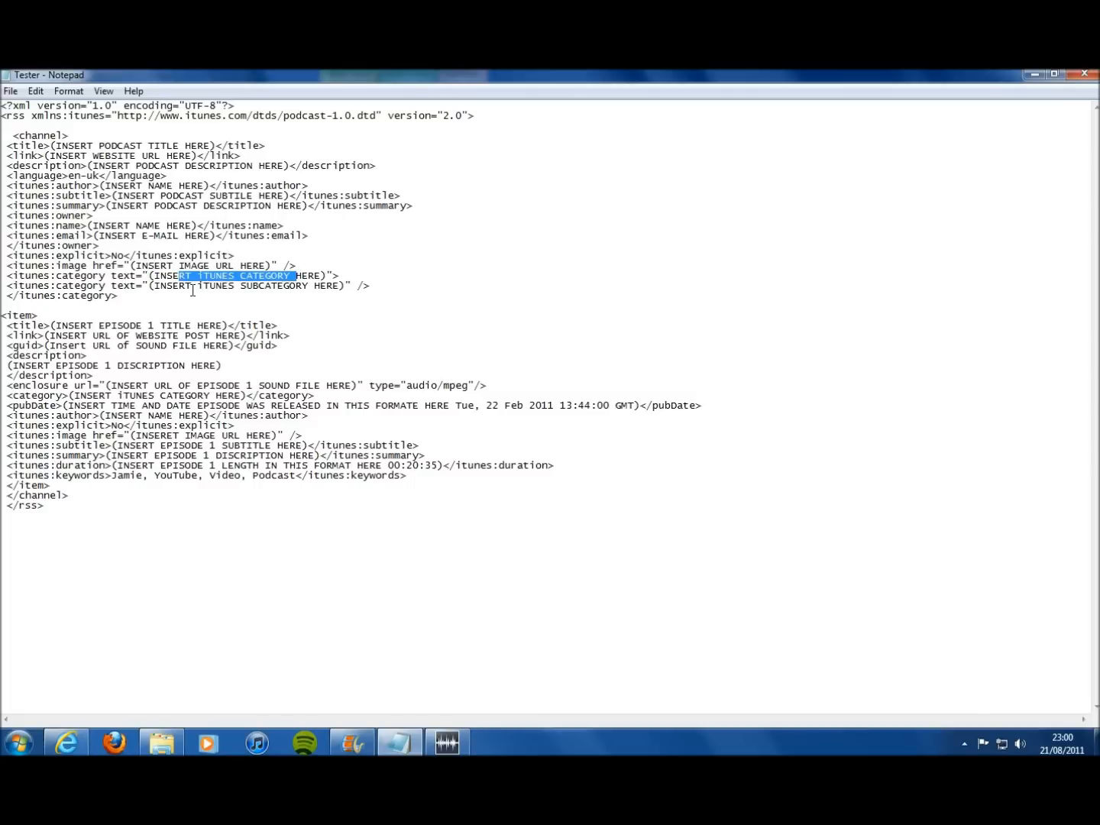
left_click_drag(173, 285, 290, 285)
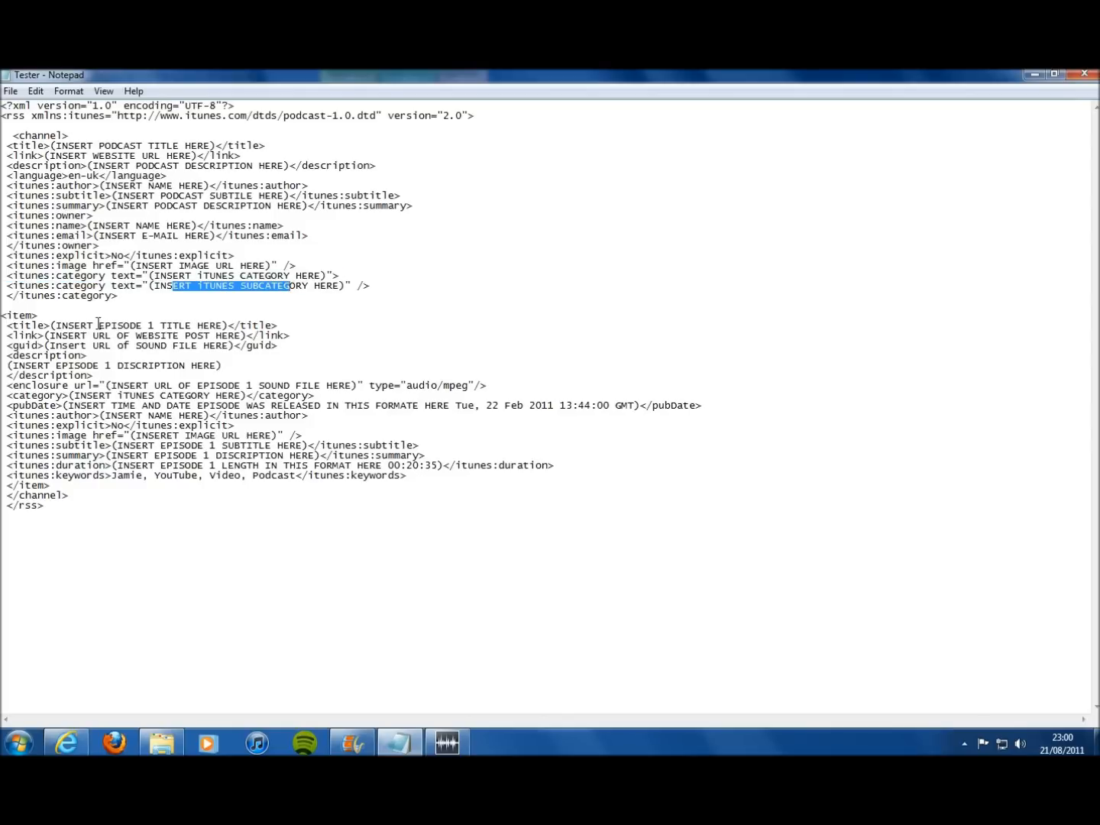
- Review the episode item section of the template, from title, links and enclosure URL to publication date, image, summary and duration placeholders
left_click_drag(98, 325, 171, 326)
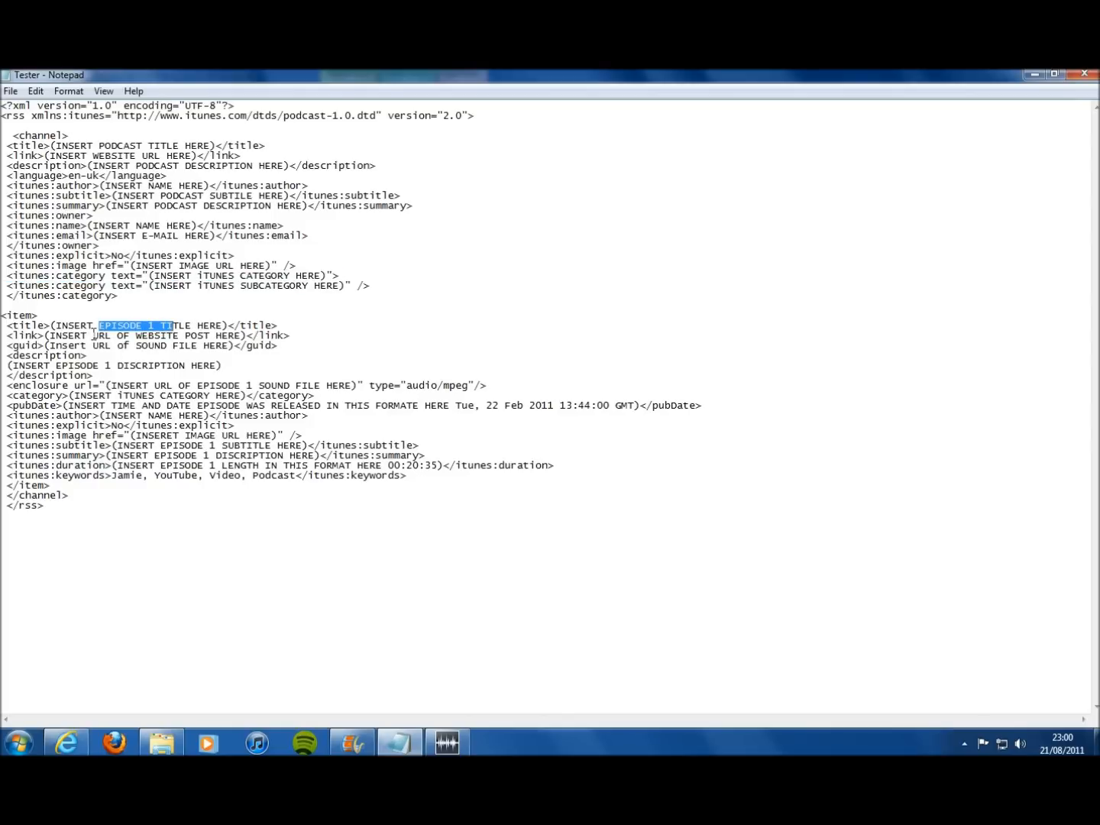
left_click_drag(99, 336, 161, 336)
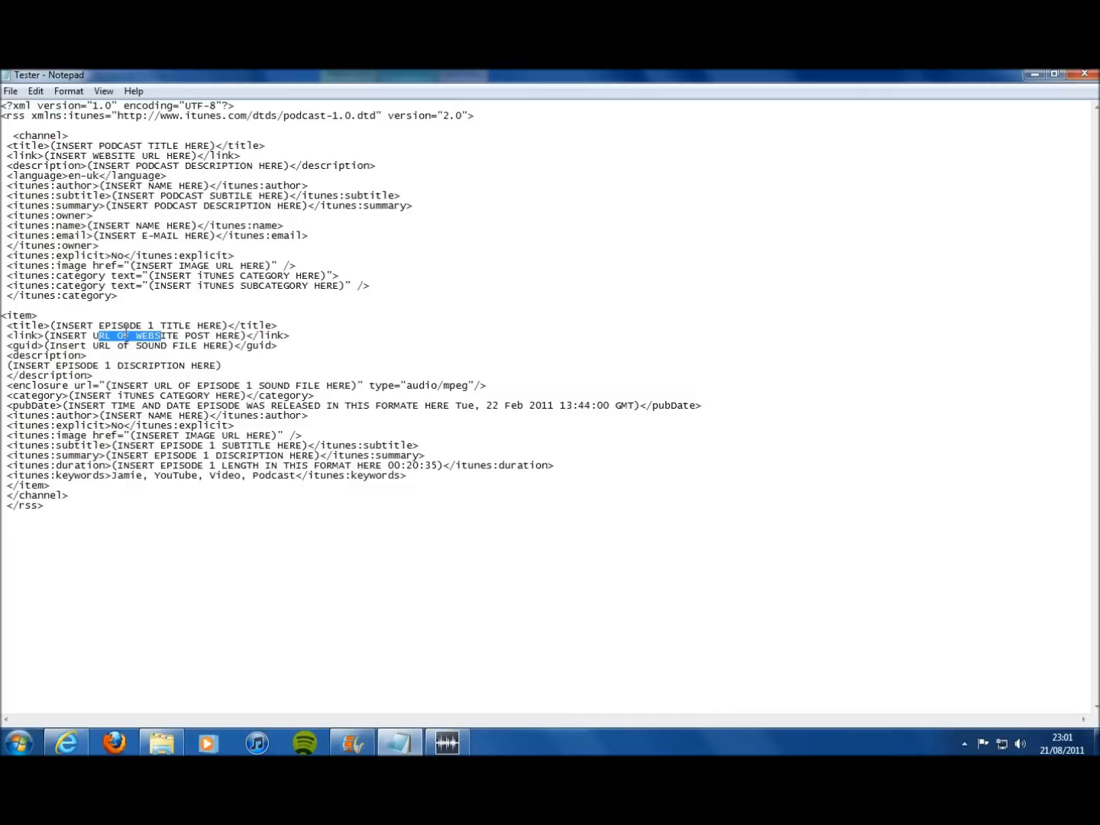
left_click_drag(87, 345, 121, 358)
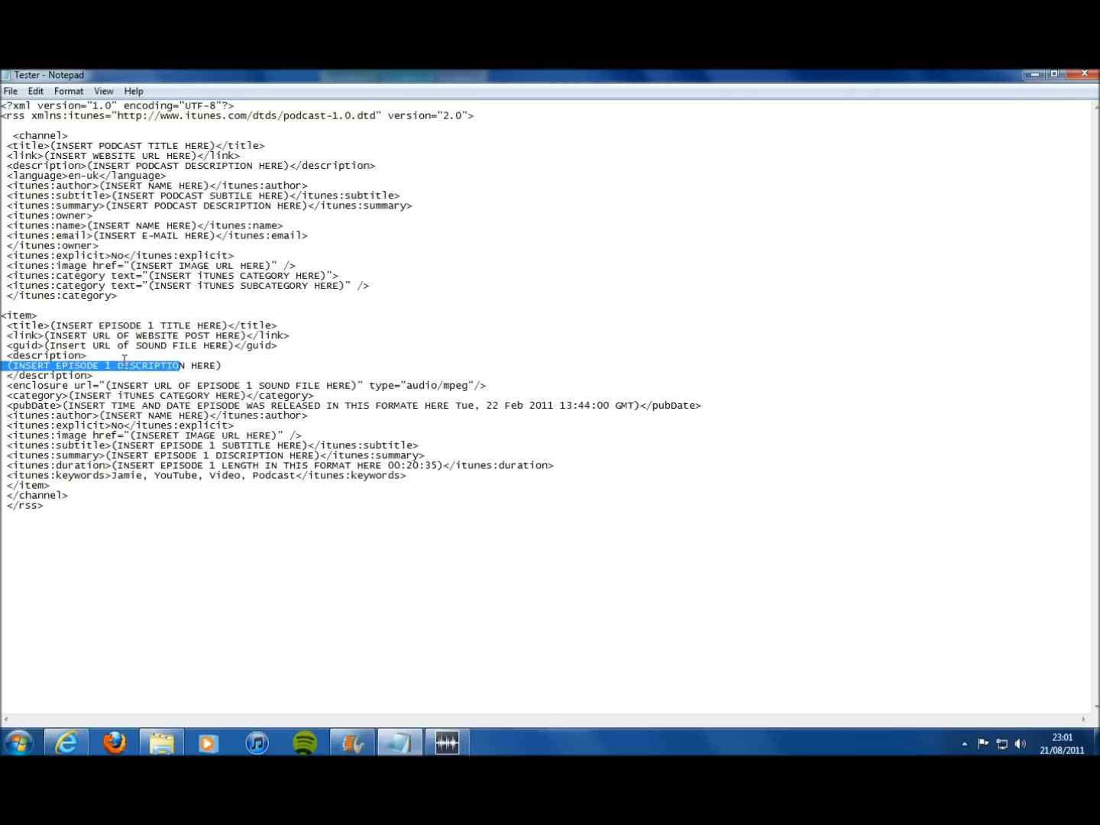
left_click_drag(153, 382, 228, 386)
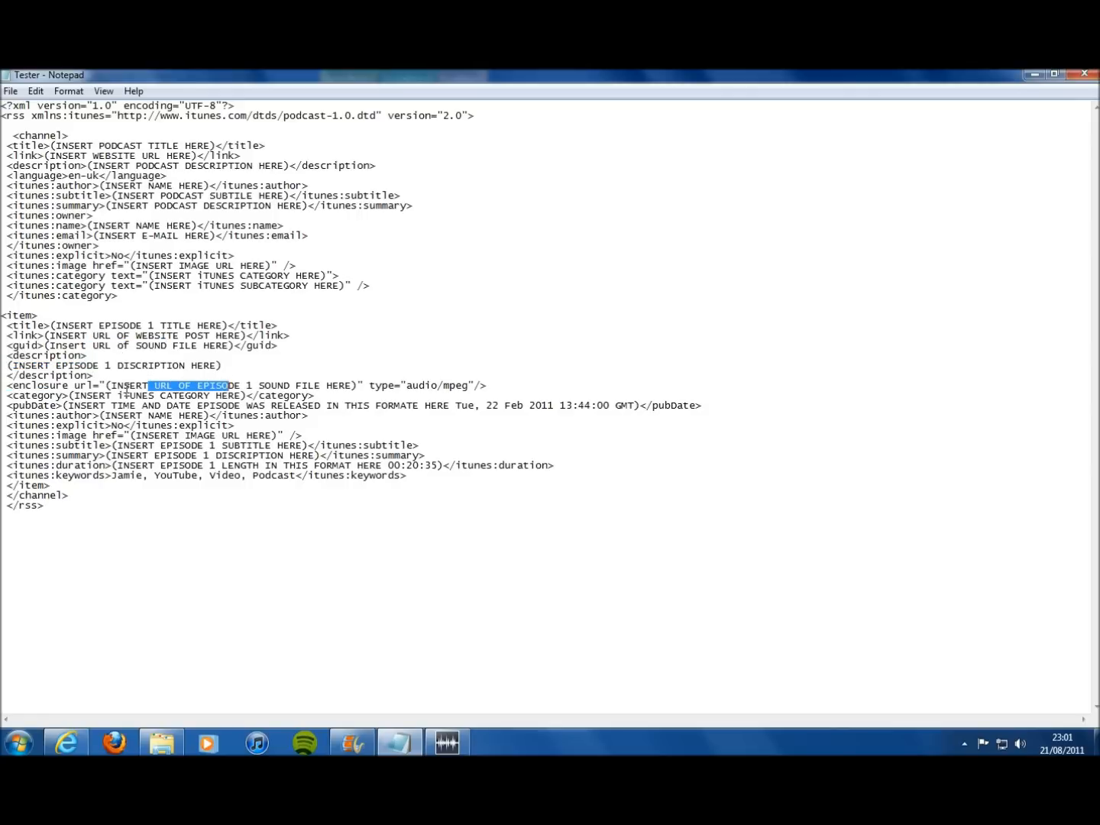
left_click_drag(125, 388, 154, 396)
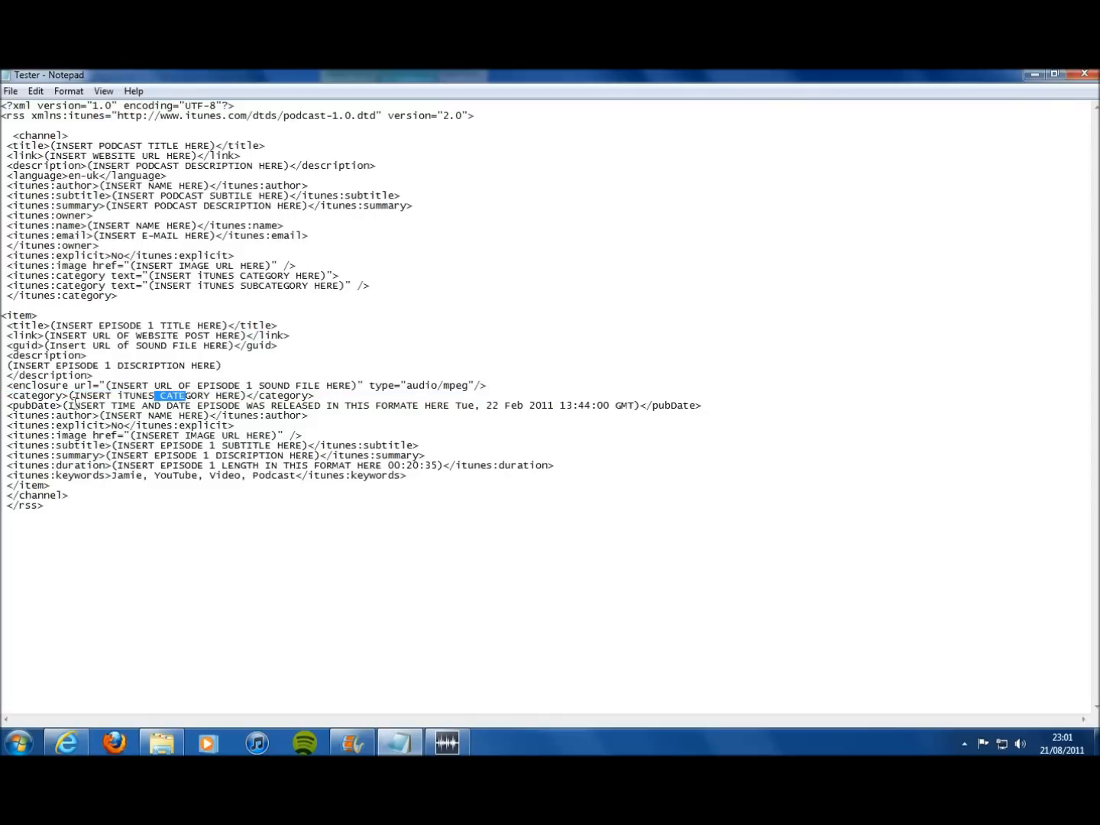
left_click_drag(79, 404, 99, 405)
left_click(252, 406)
left_click_drag(501, 406, 487, 406)
double_click(512, 406)
left_click_drag(549, 406, 527, 402)
left_click(562, 406)
left_click_drag(113, 413, 178, 411)
left_click(116, 424)
left_click_drag(156, 436, 219, 432)
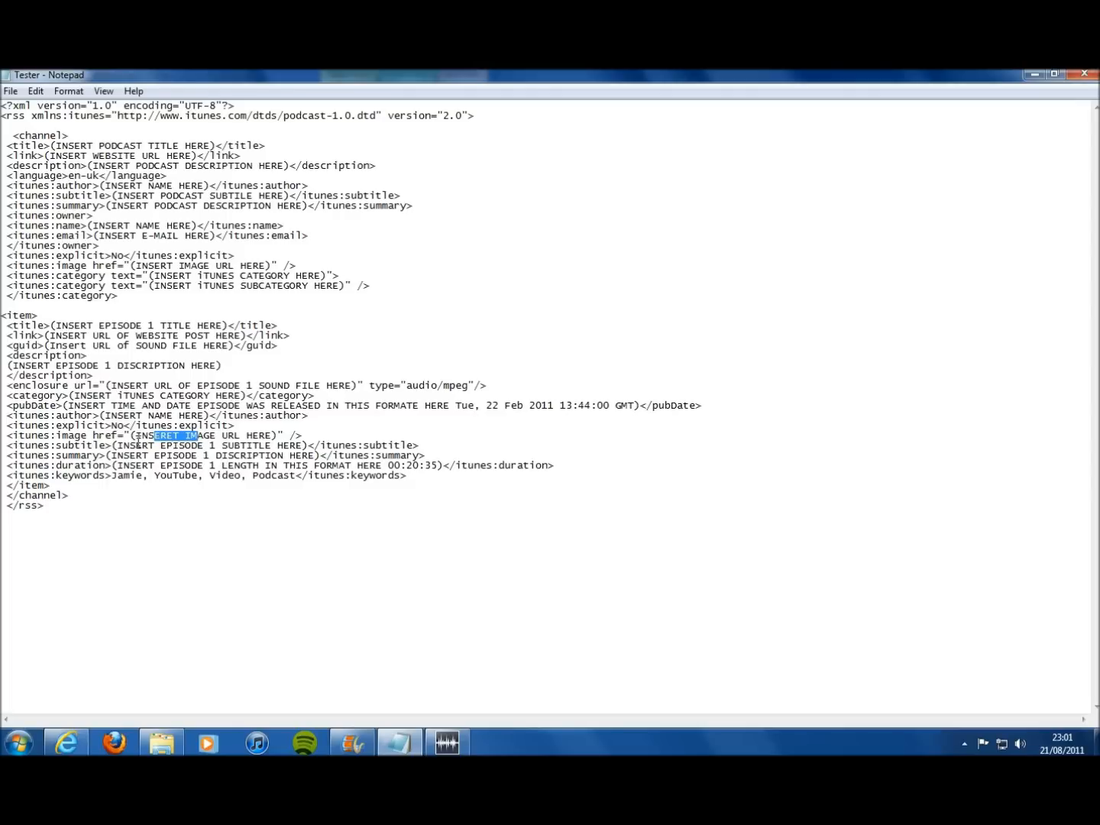
left_click_drag(141, 445, 197, 457)
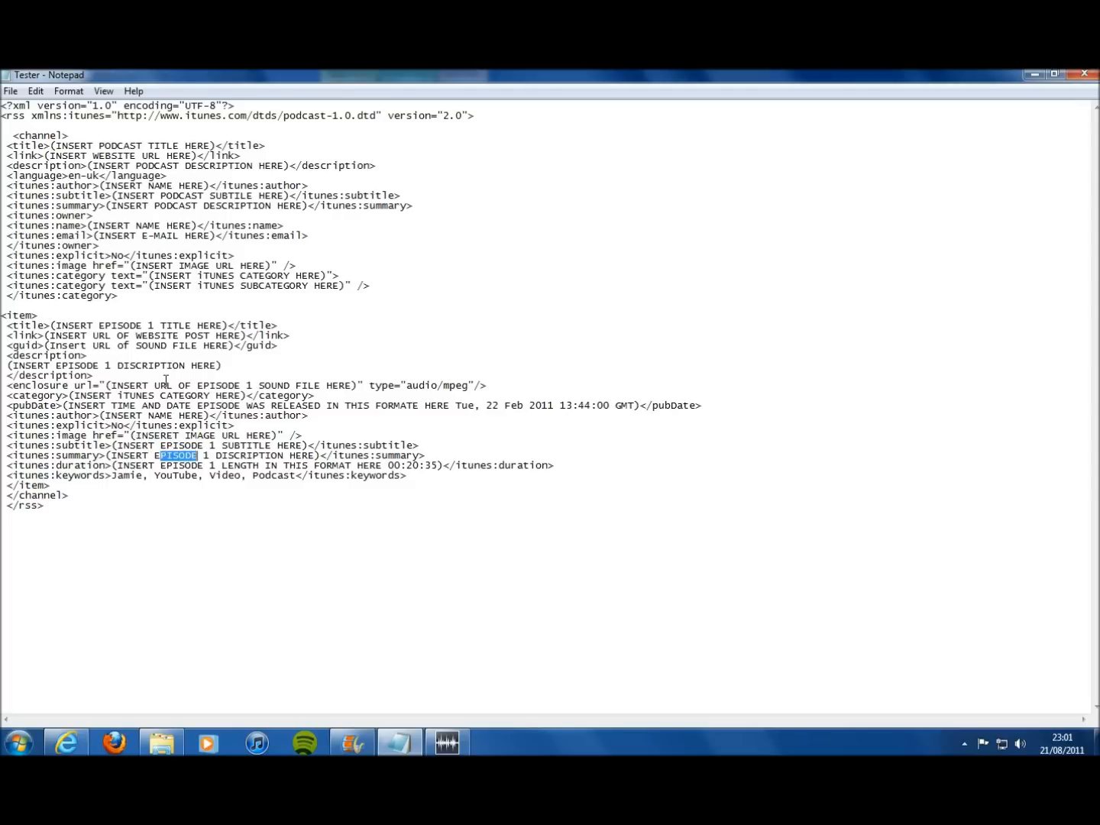
left_click_drag(135, 365, 168, 366)
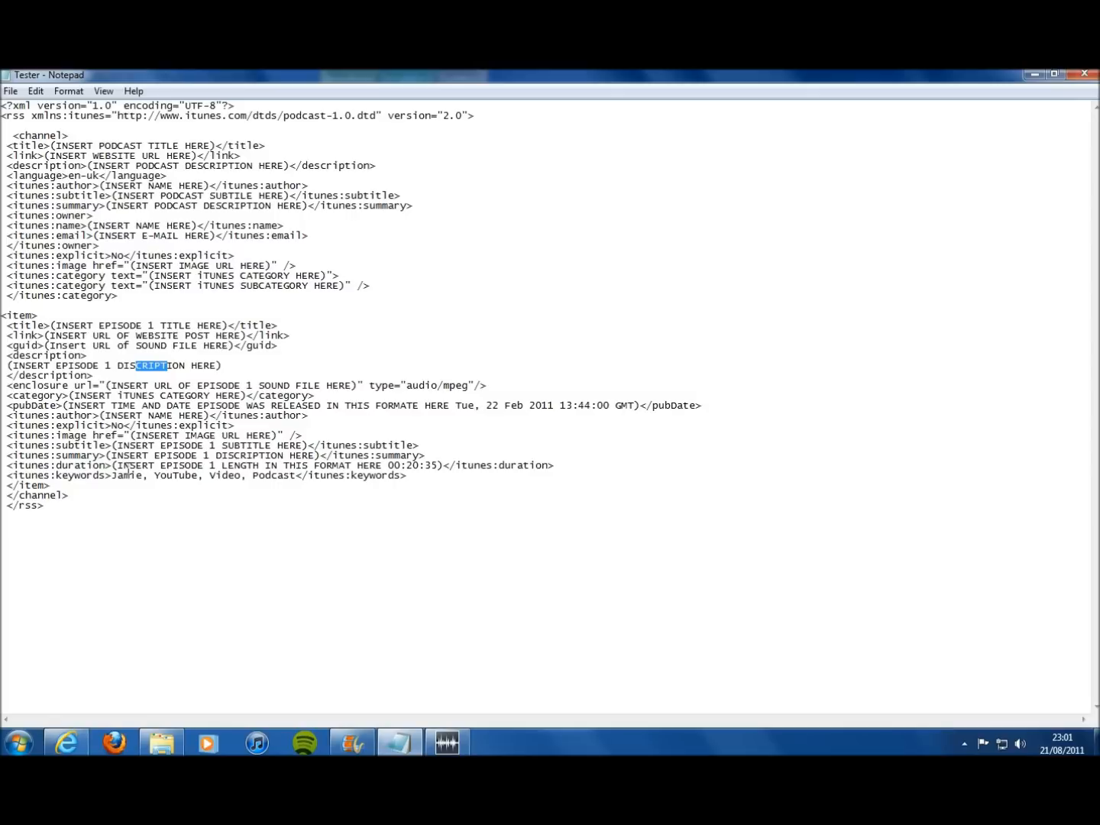
left_click_drag(129, 465, 181, 464)
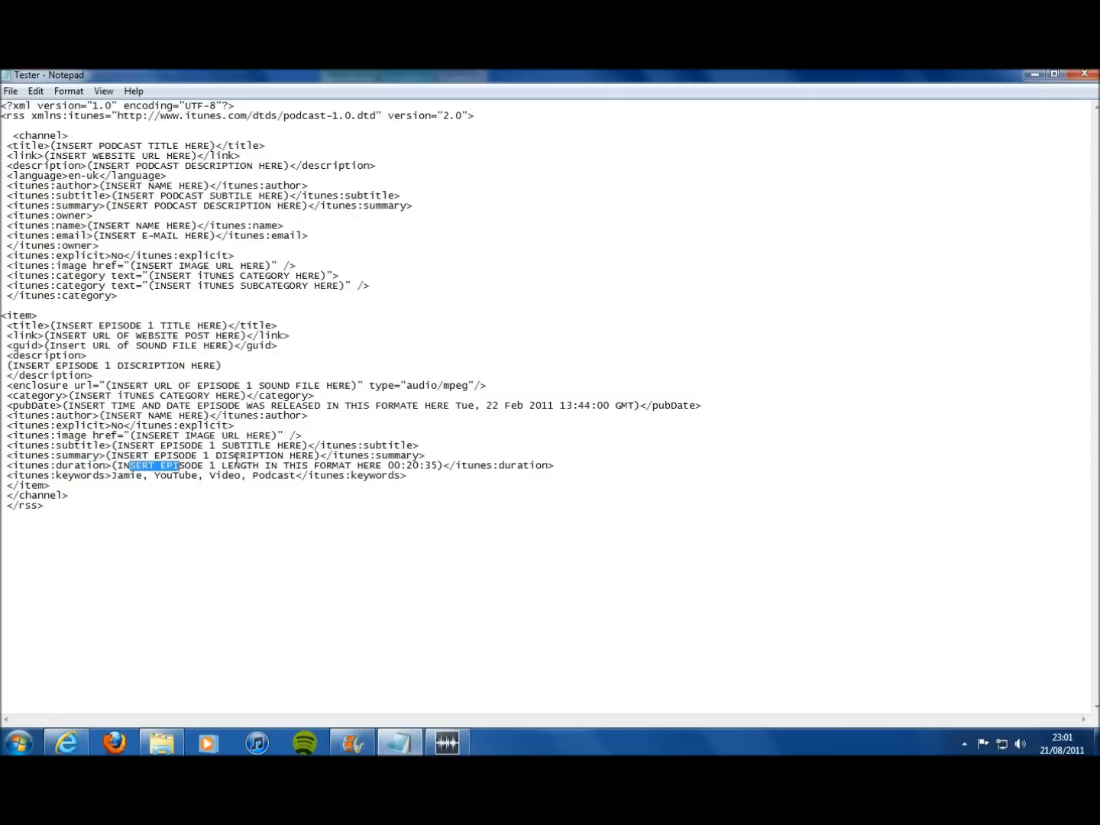
left_click_drag(211, 465, 255, 465)
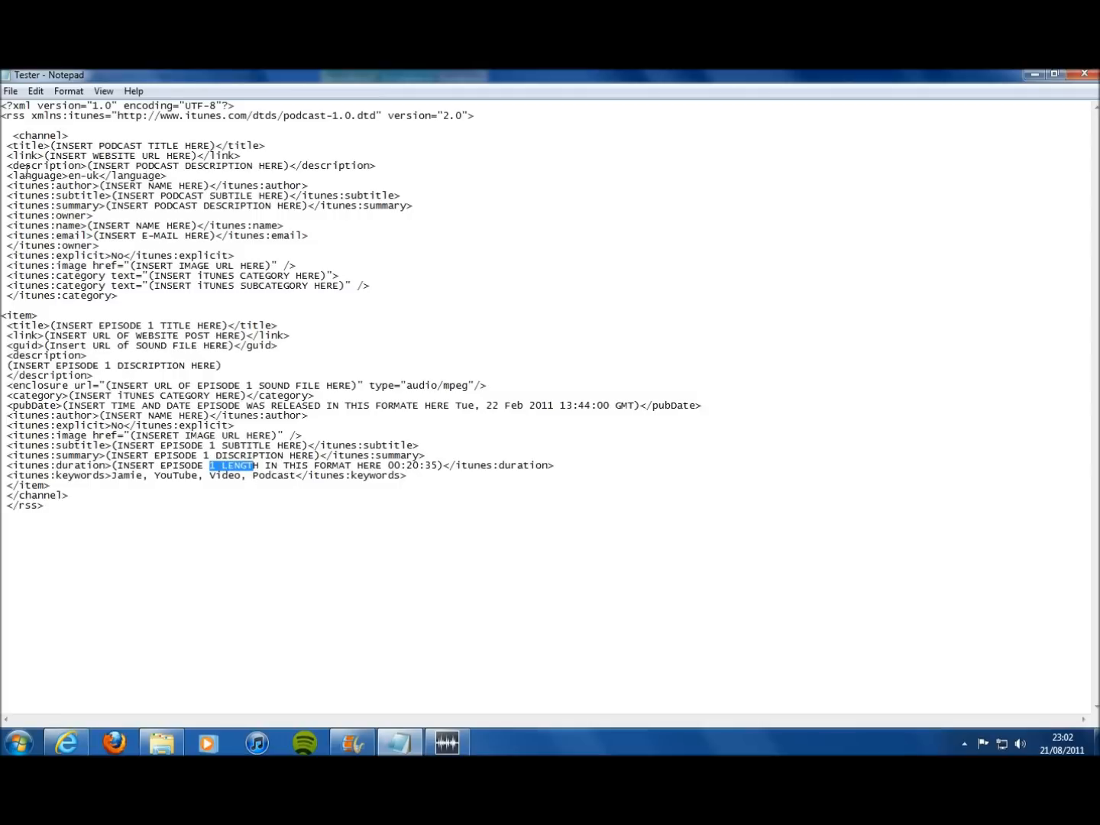
- Replace the podcast title placeholder in the channel section with "A History Of: Alexander the Great"
left_click_drag(51, 145, 217, 143)
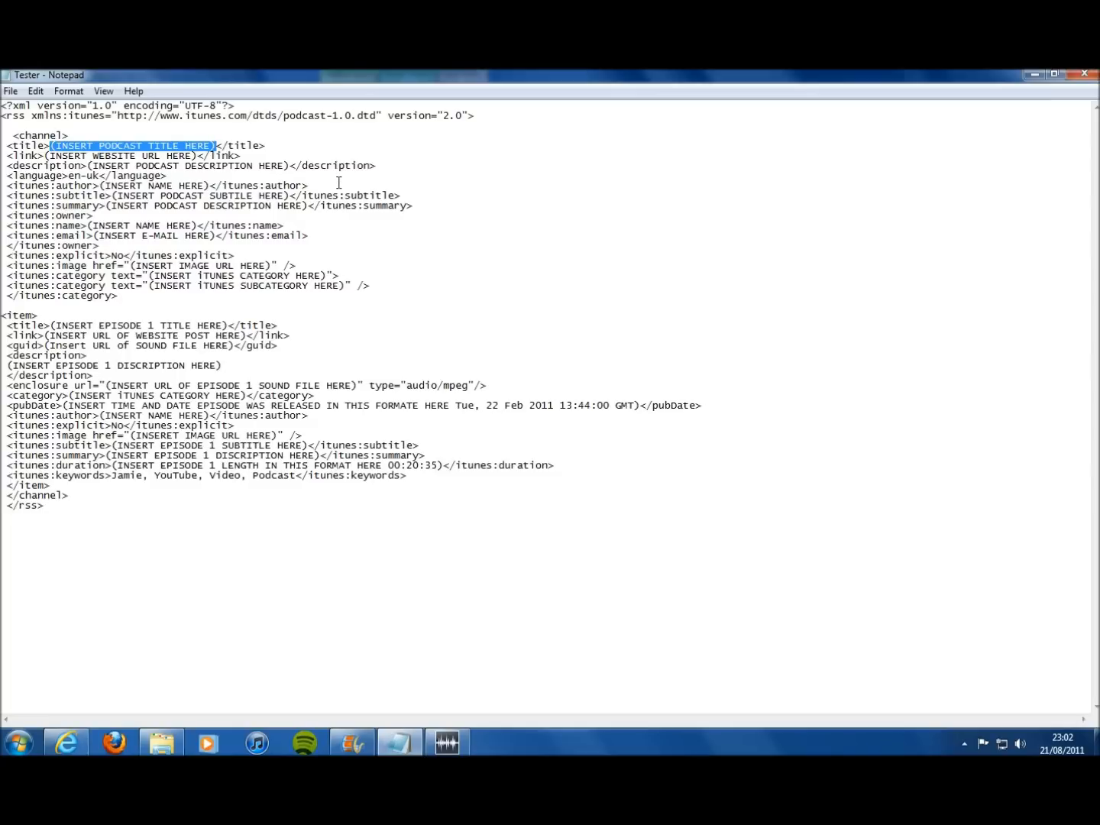
type("A History ")
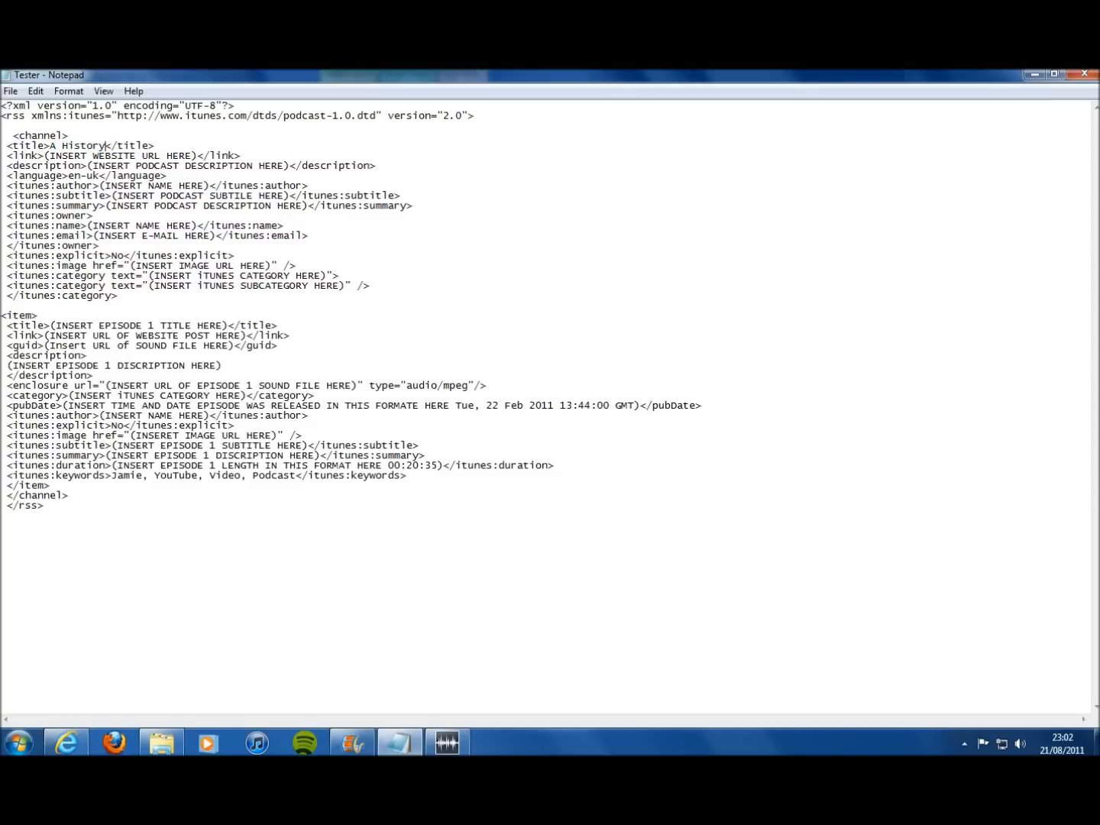
type("Of: Alexander the Gr")
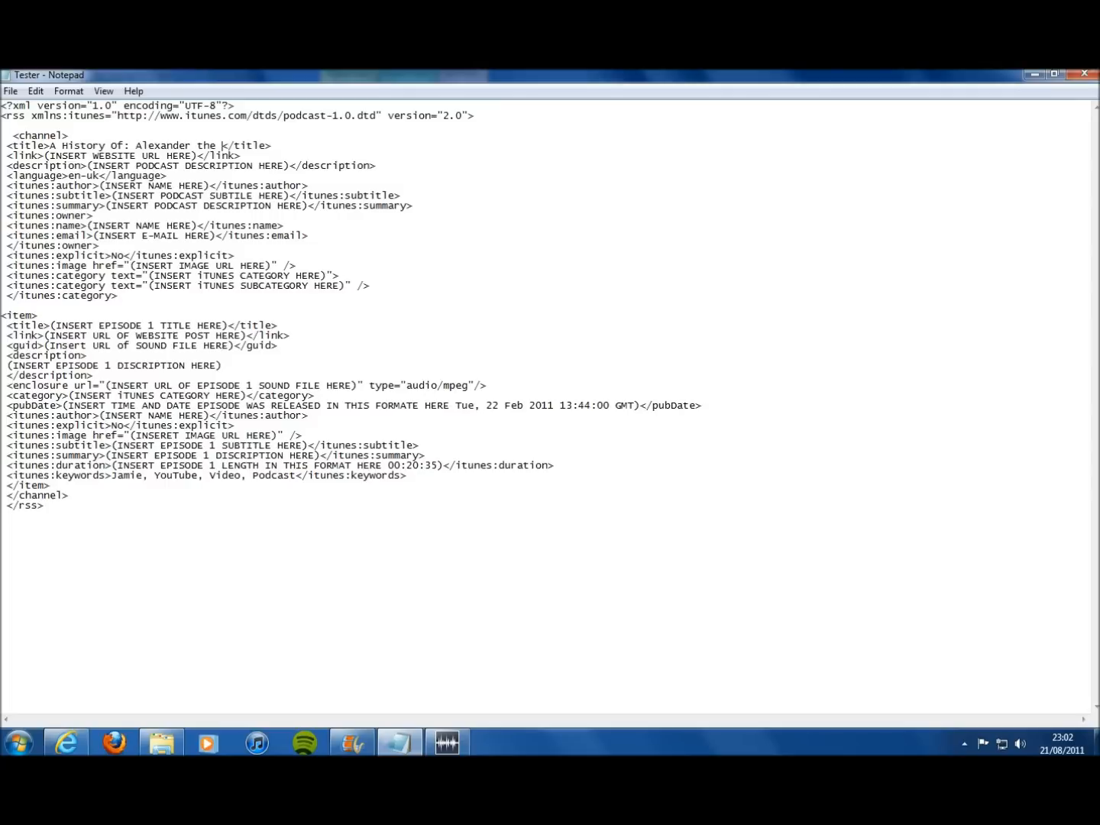
type("eat")
left_click_drag(255, 146, 93, 146)
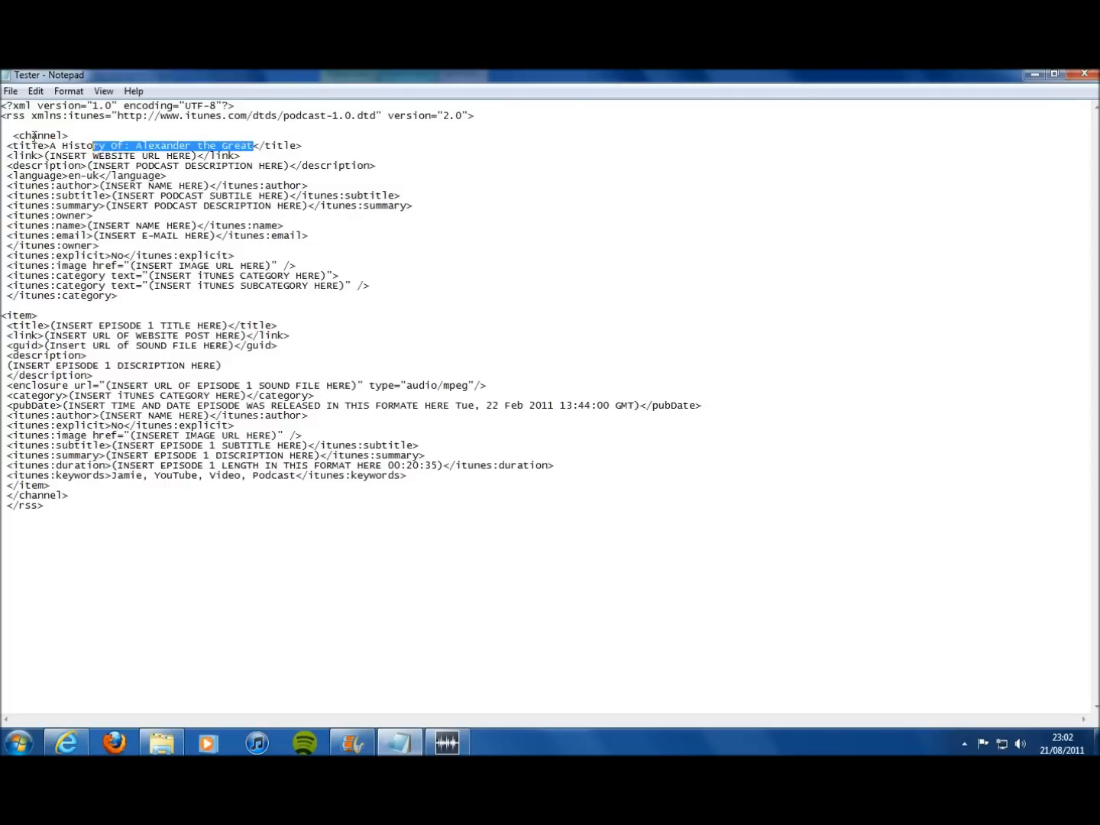
- Enter JamieVideoThing.xml as the file name for saving a copy of the feed template in New folder
left_click(11, 92)
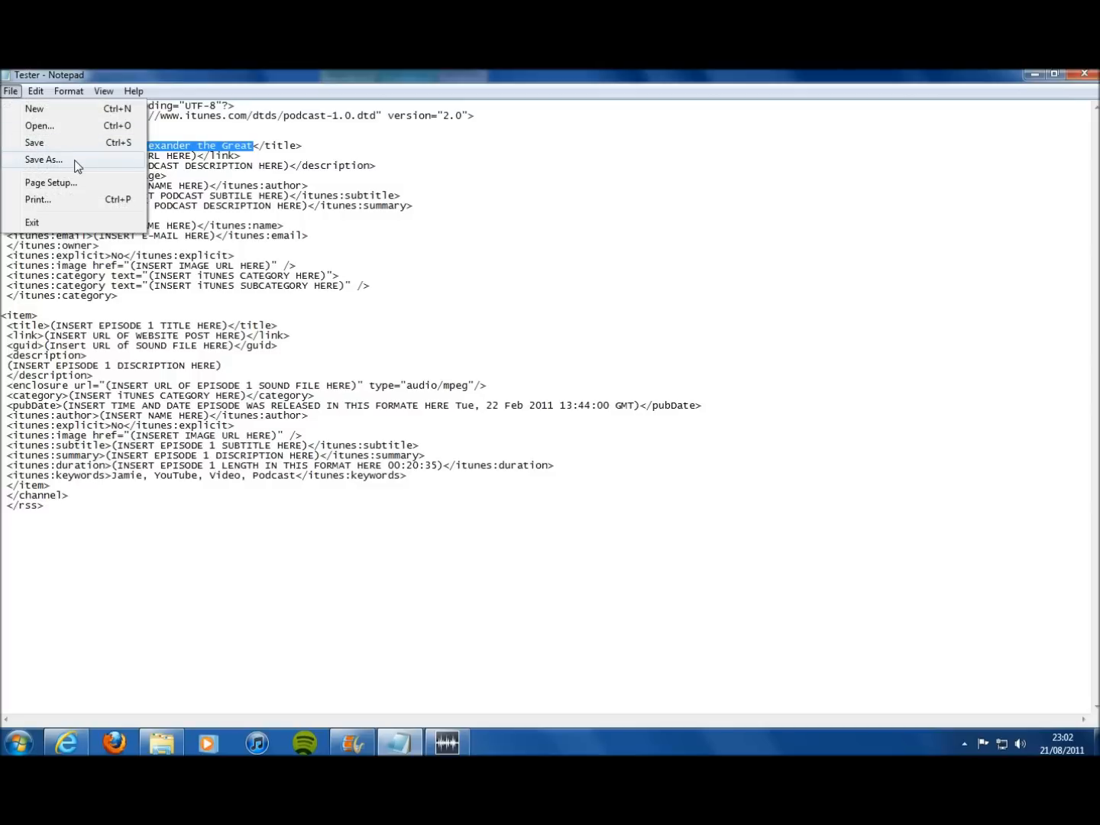
left_click(45, 160)
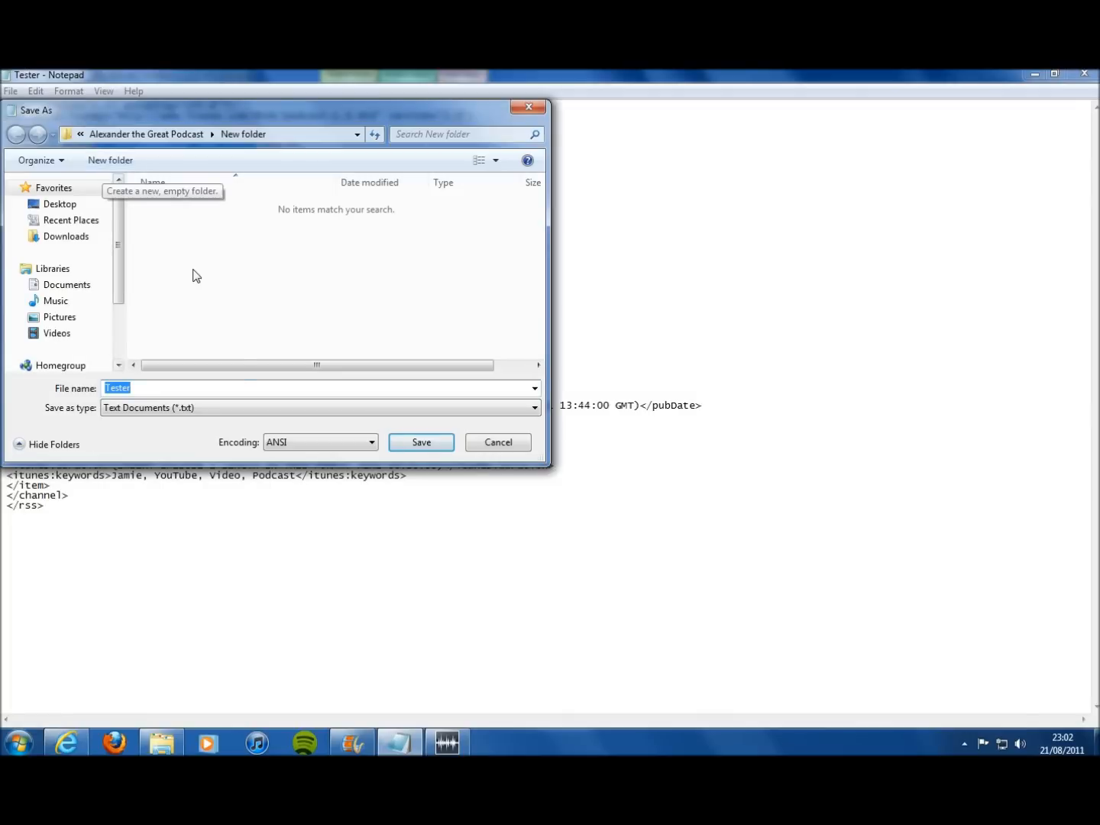
left_click(255, 383)
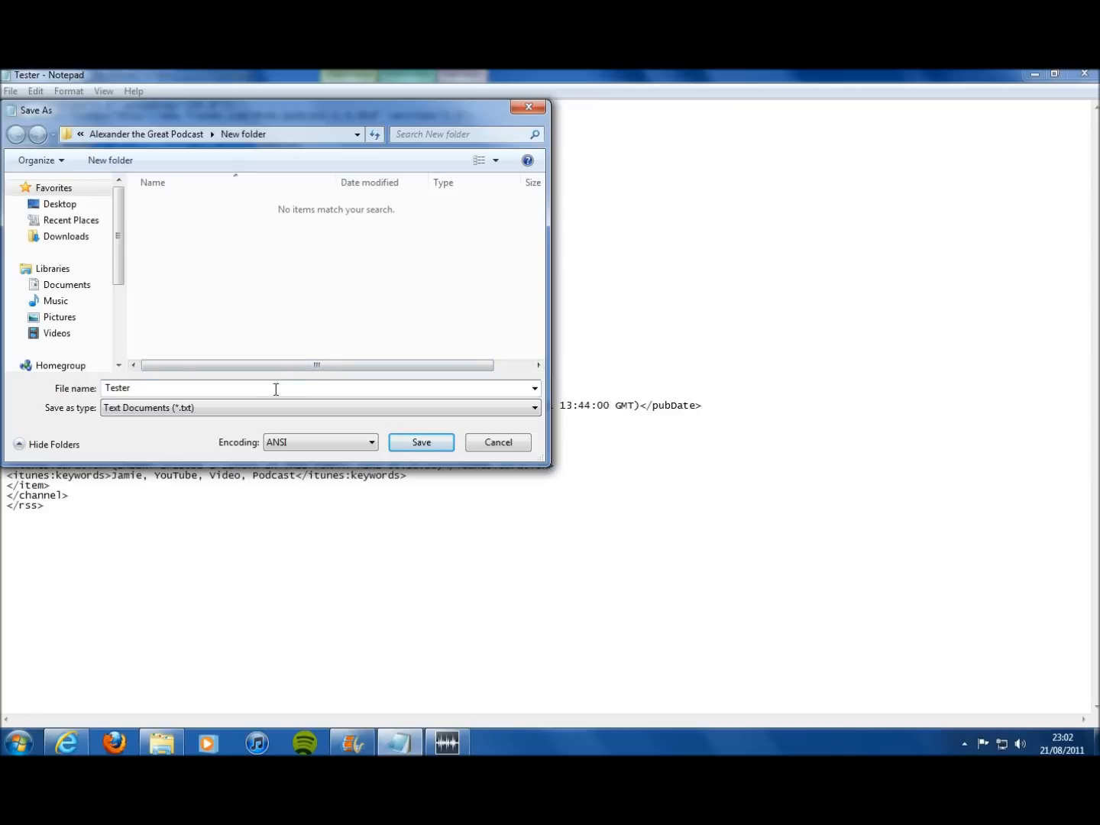
left_click_drag(147, 380, 78, 389)
type("JamieVideoThing")
type(".XML")
key("BackSpace")
key("BackSpace")
type("xml")
left_click_drag(334, 111, 824, 203)
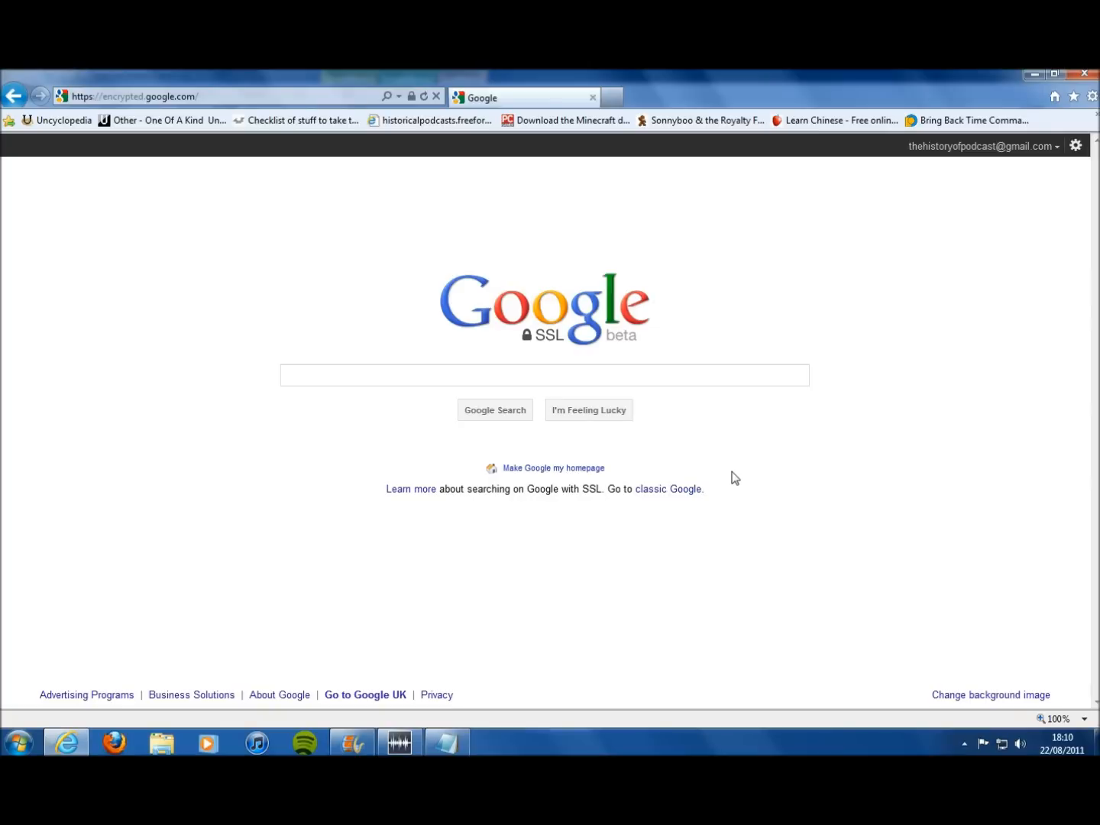
- Search Google for "archive" in the browser and open the Internet Archive website
left_click(556, 376)
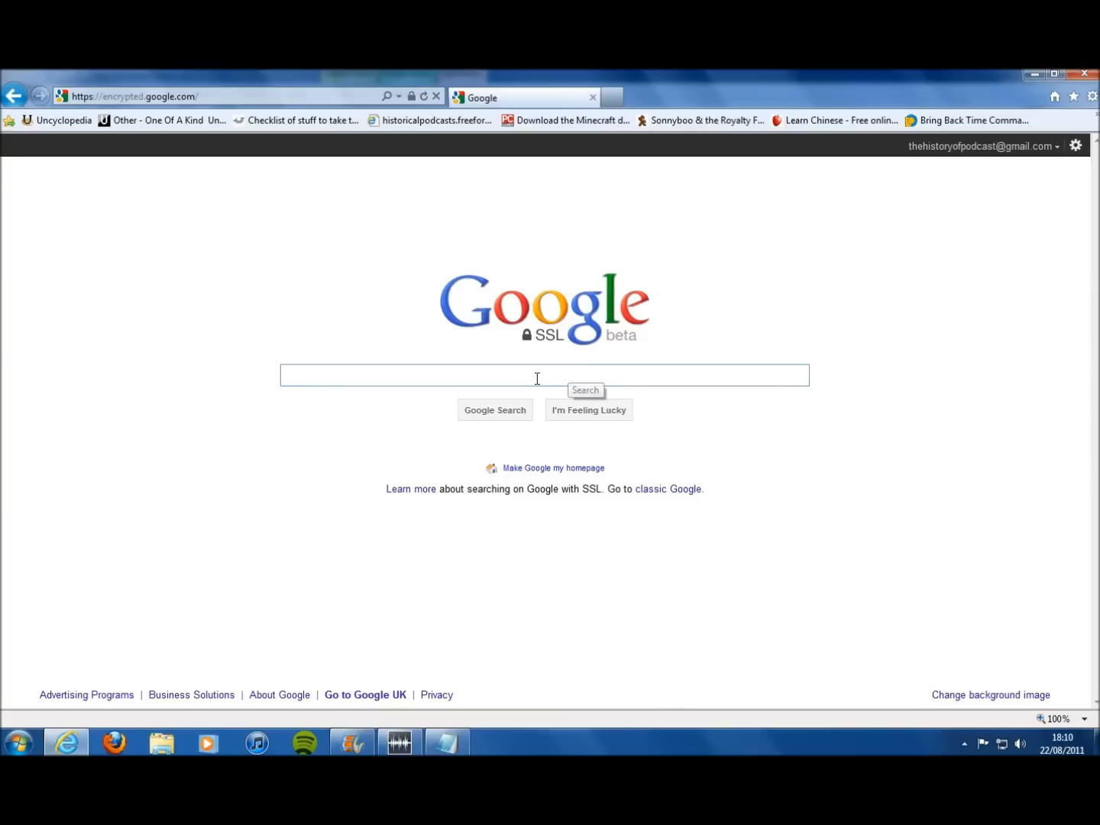
type("ar")
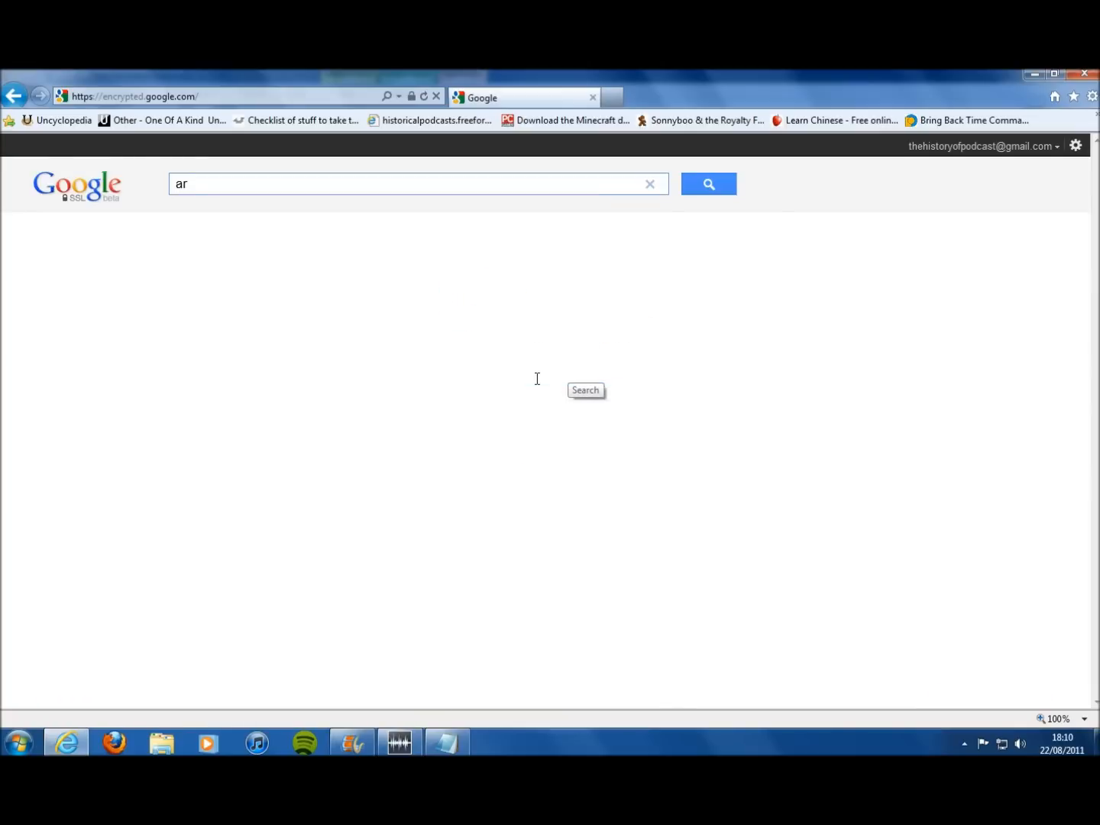
type("chive")
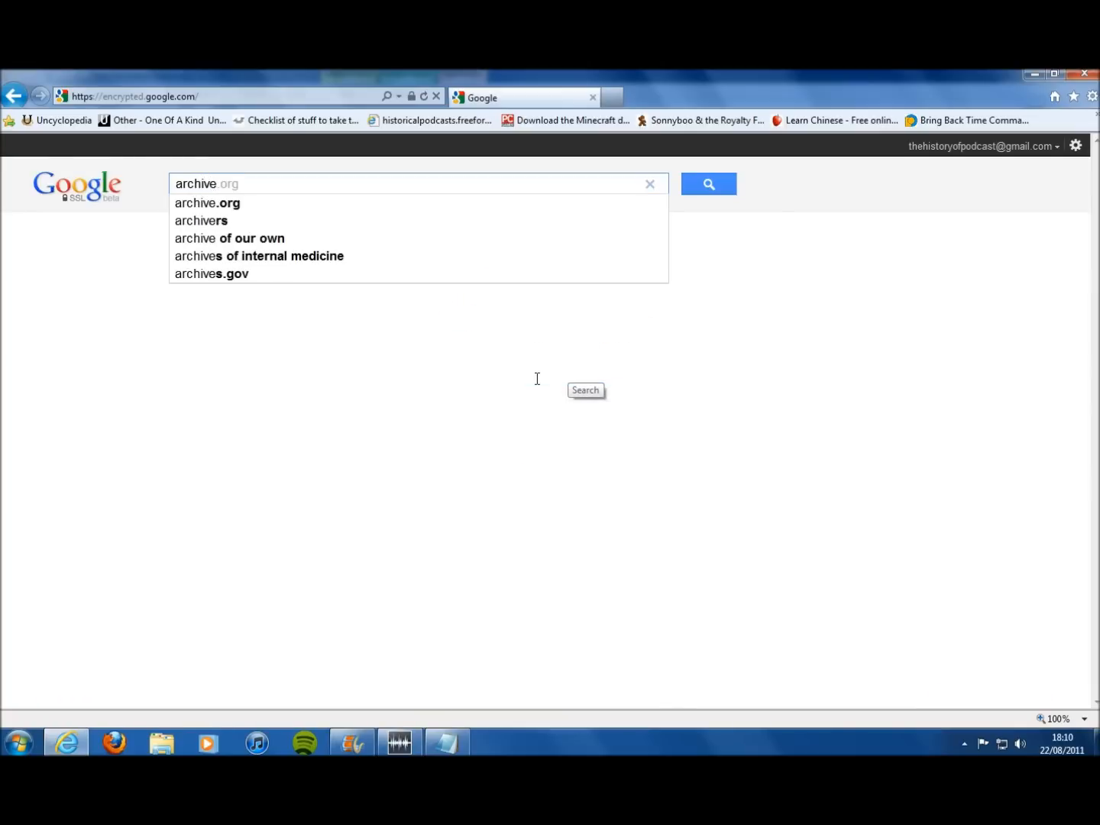
key("Return")
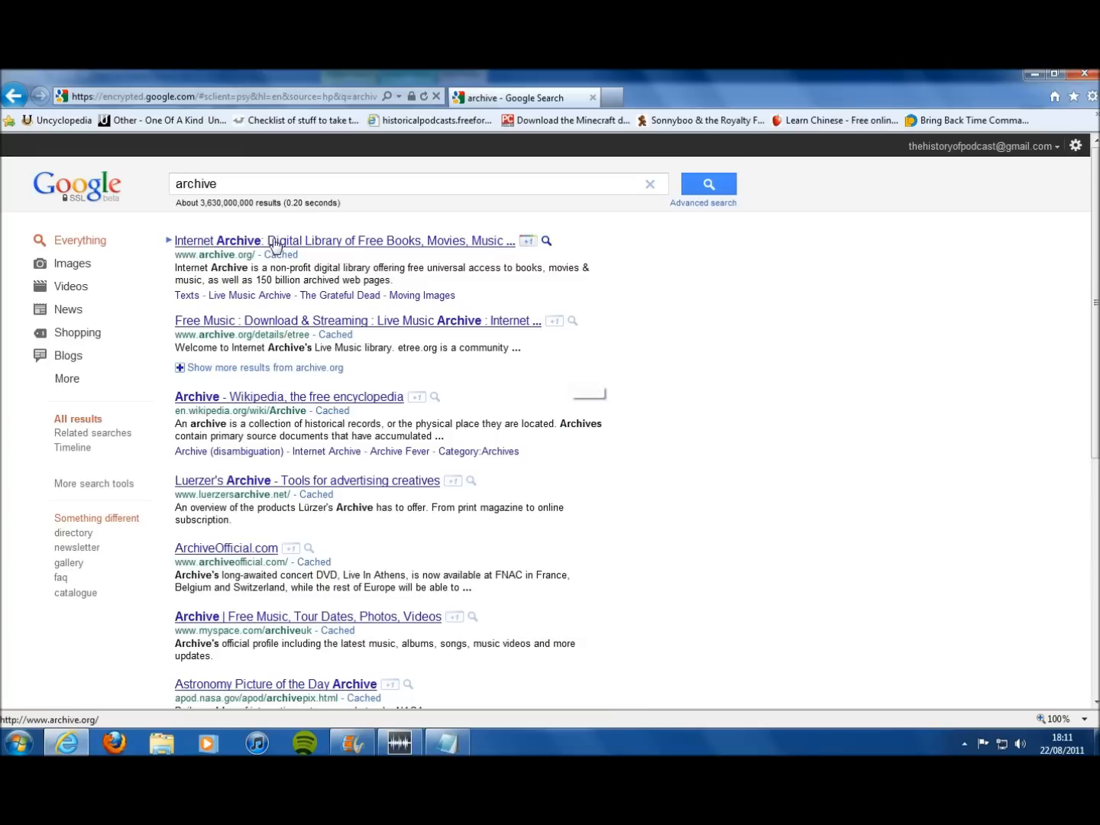
left_click(353, 244)
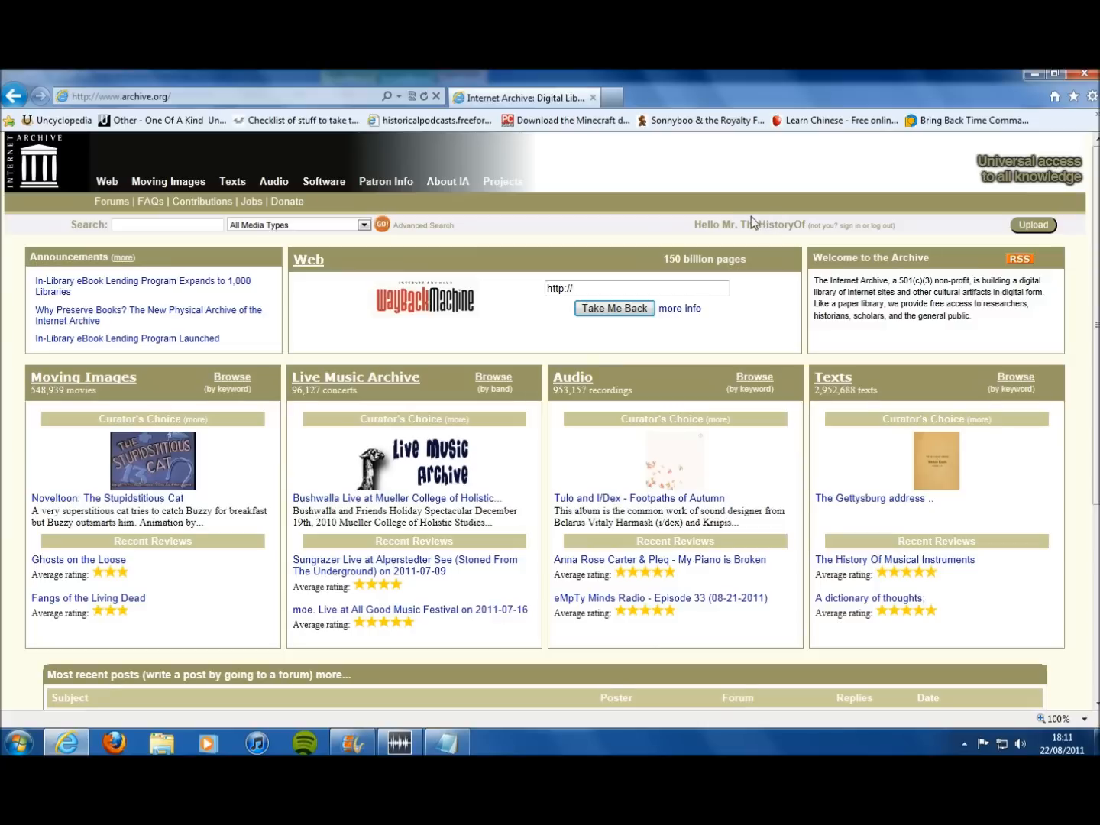
- Upload the Tester MP3 from New folder inside Alexander the Great Podcast to the Internet Archive
left_click(1033, 226)
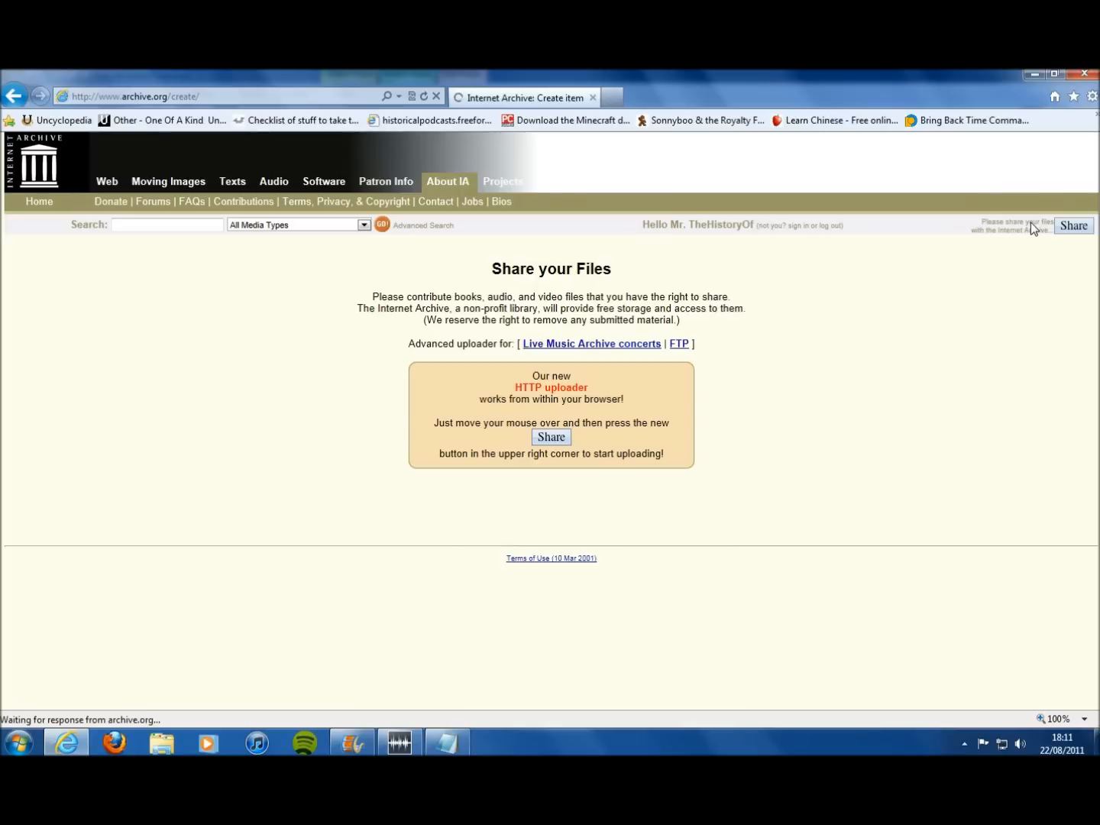
mouse_move(1066, 232)
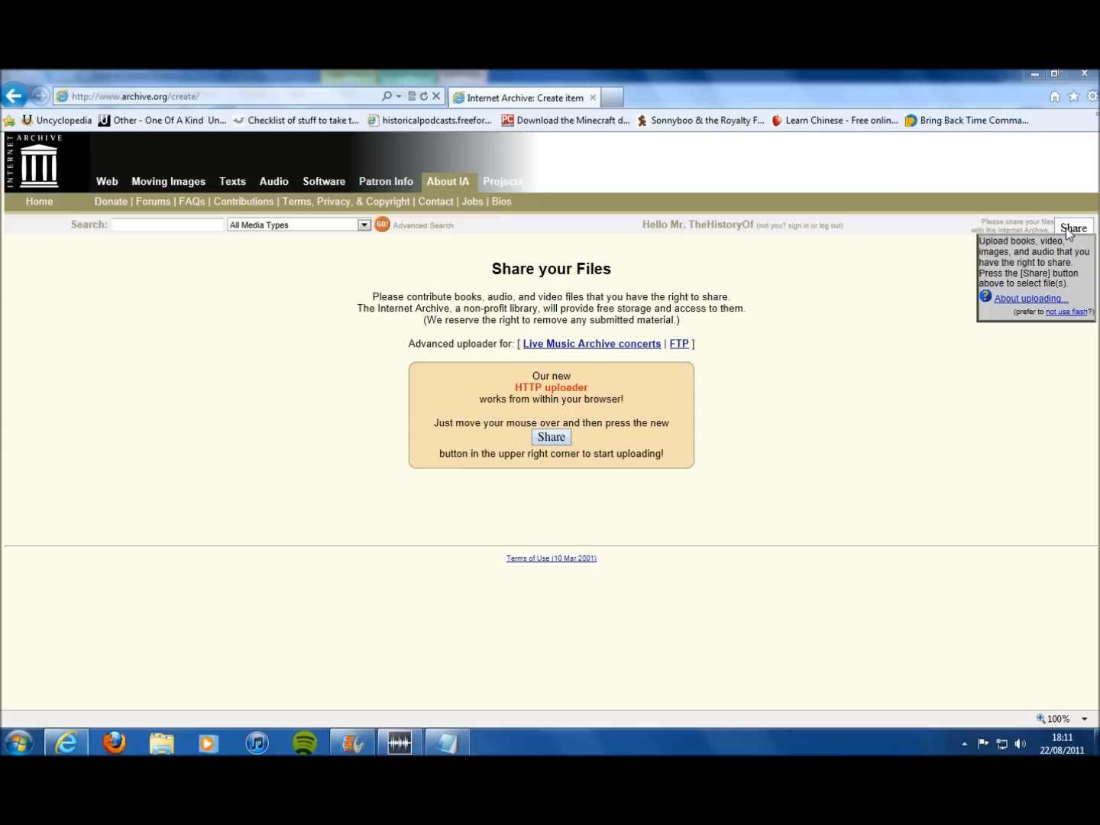
left_click(1068, 230)
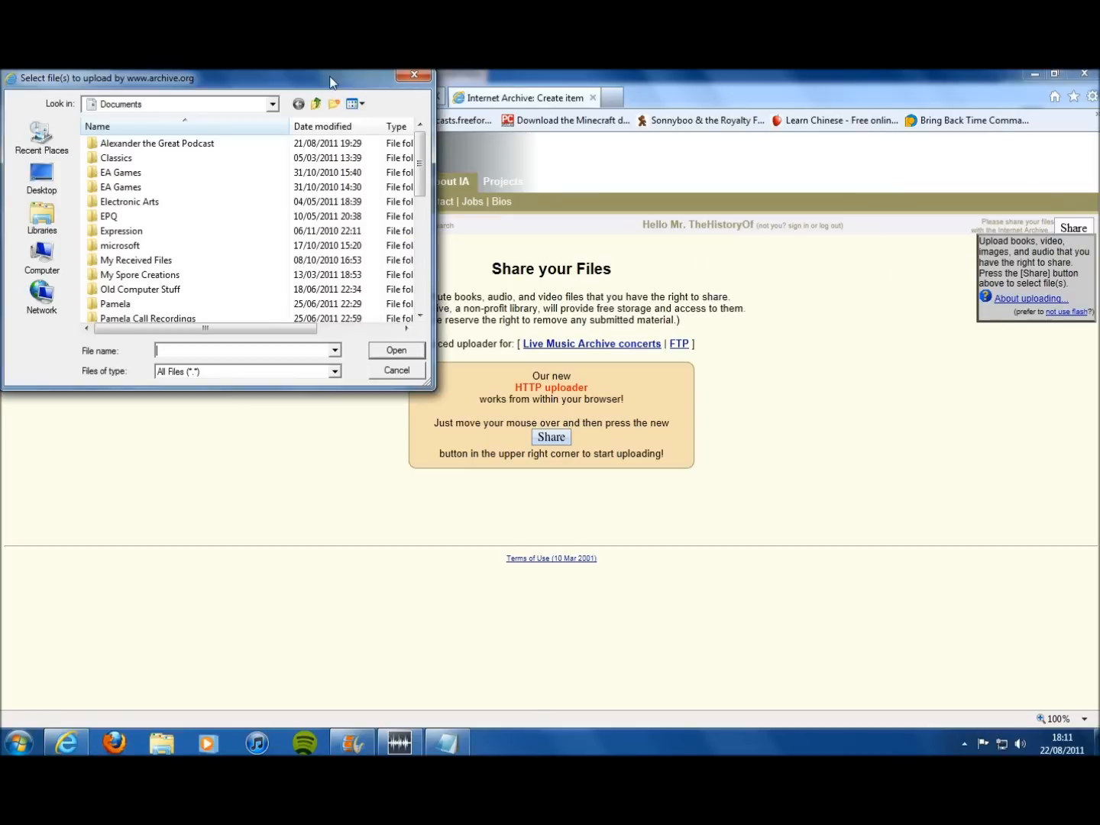
double_click(306, 142)
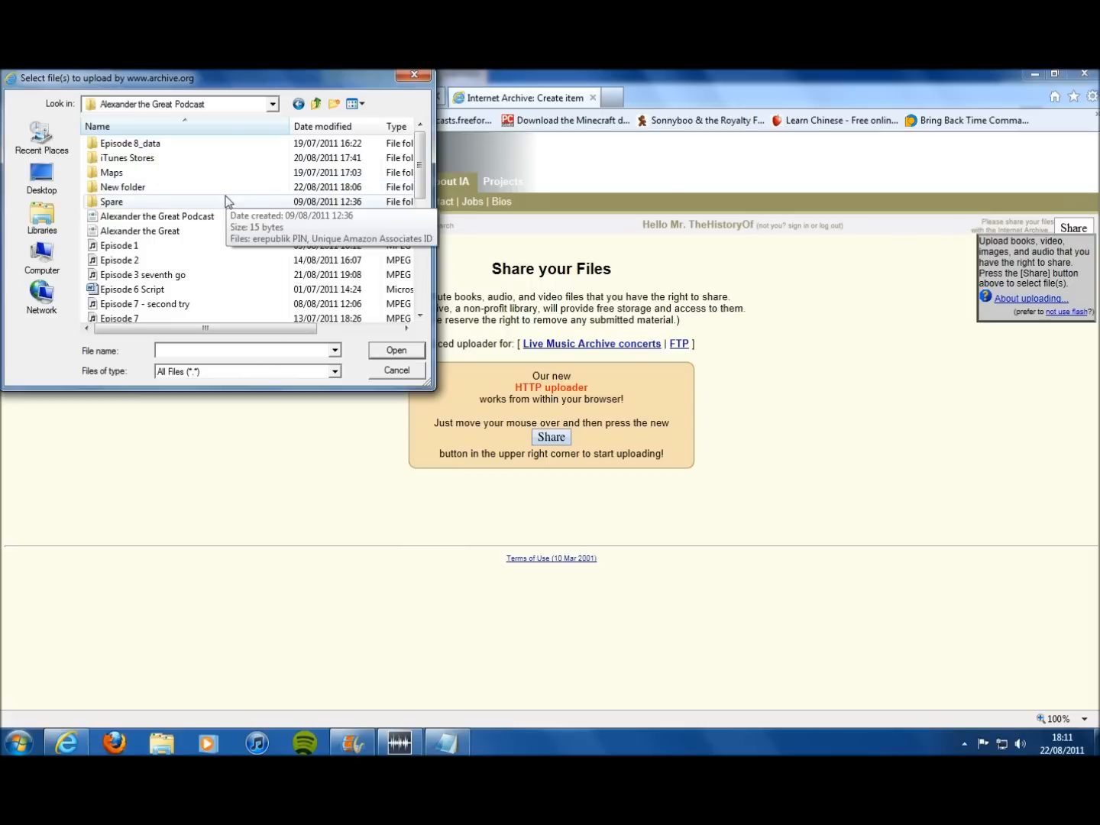
double_click(226, 189)
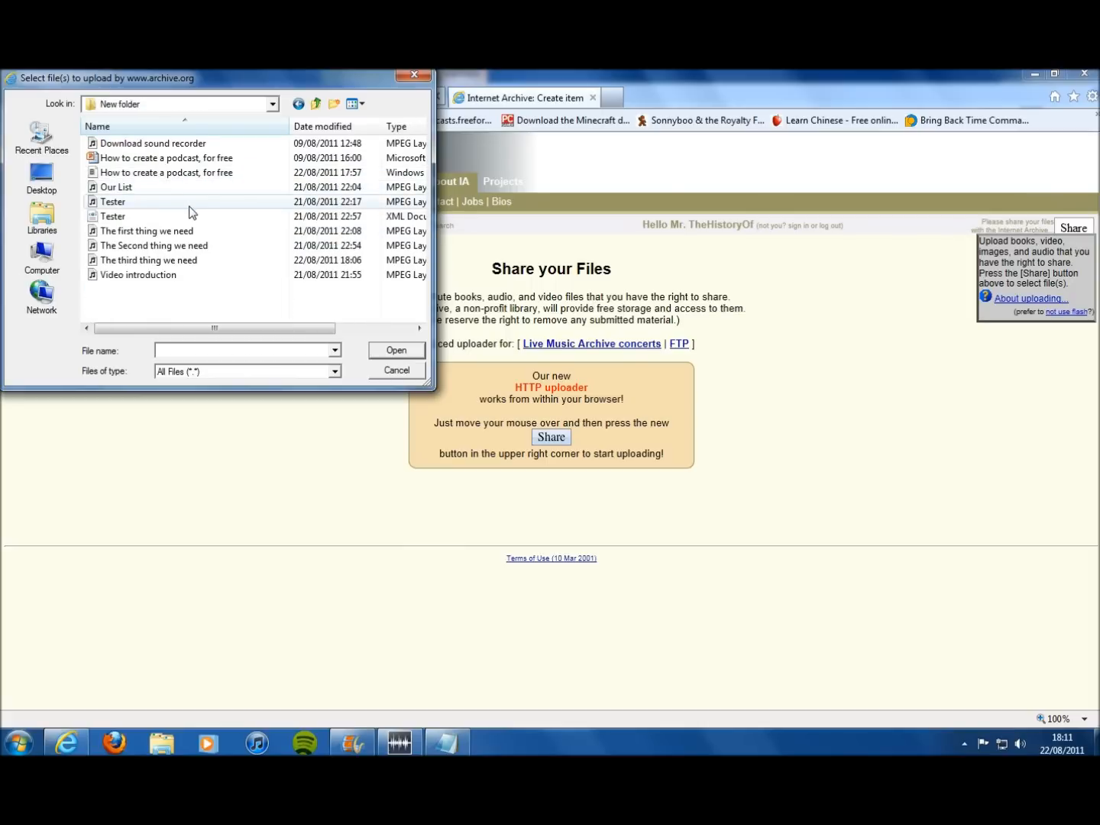
left_click(191, 204)
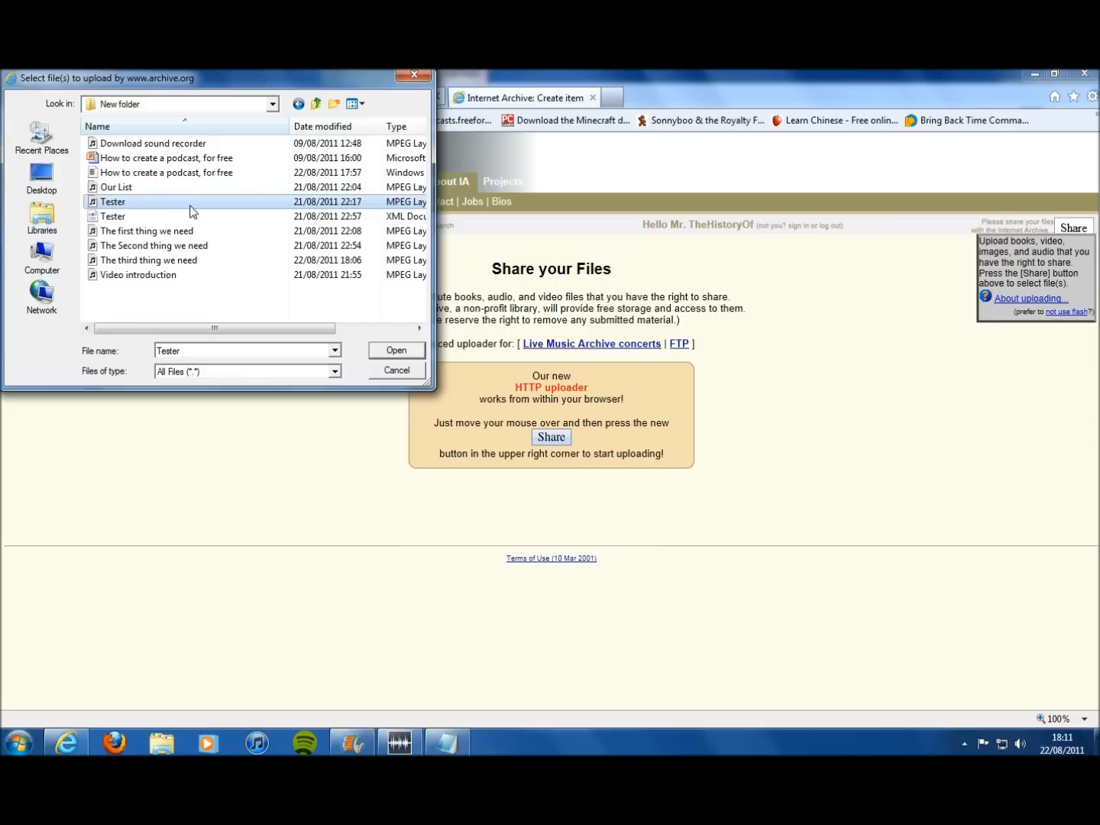
left_click(396, 351)
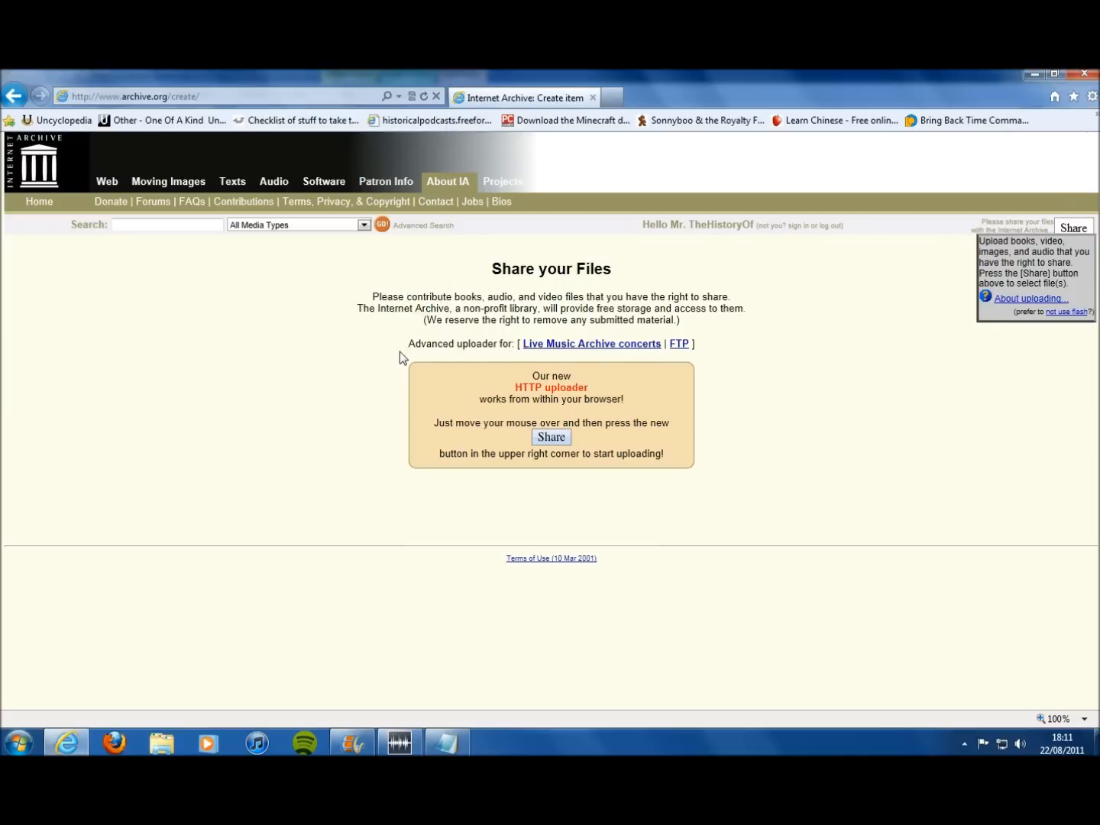
- Fill in the upload's title "Tester for Youtube Video", description "Me saying stuff" and keyword "Podcast"
left_click(533, 412)
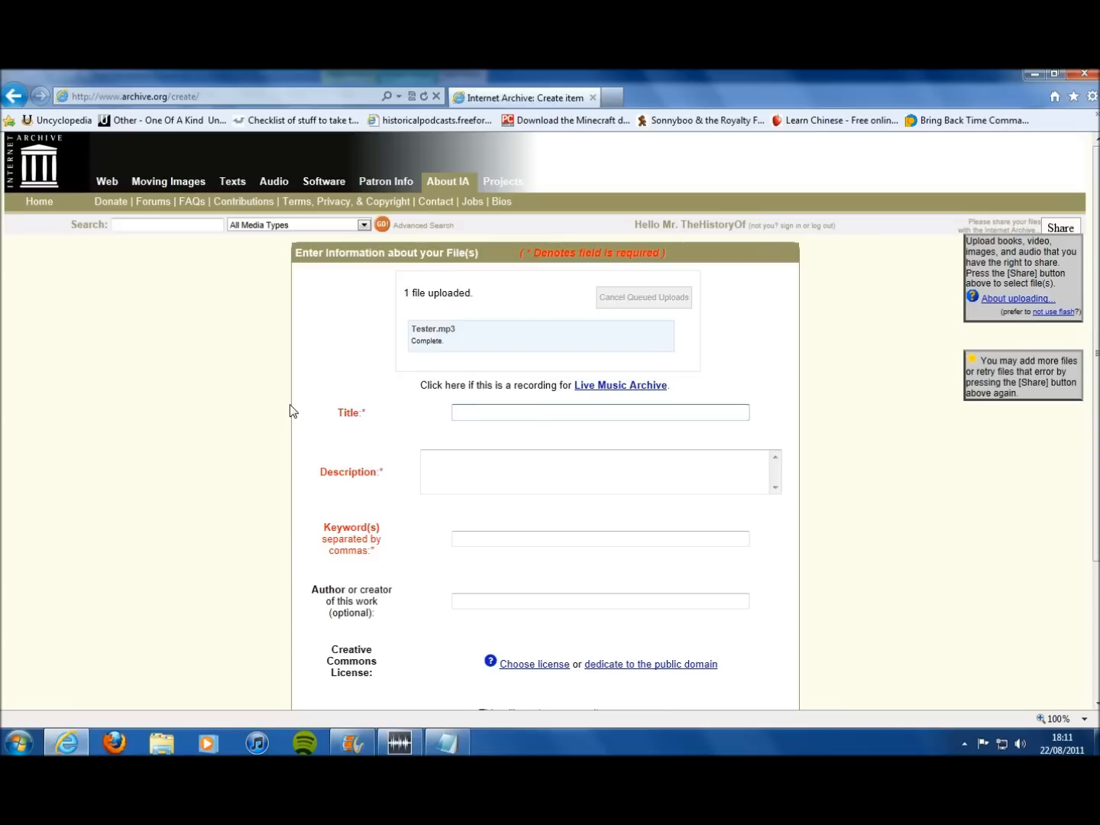
type("Tester for You")
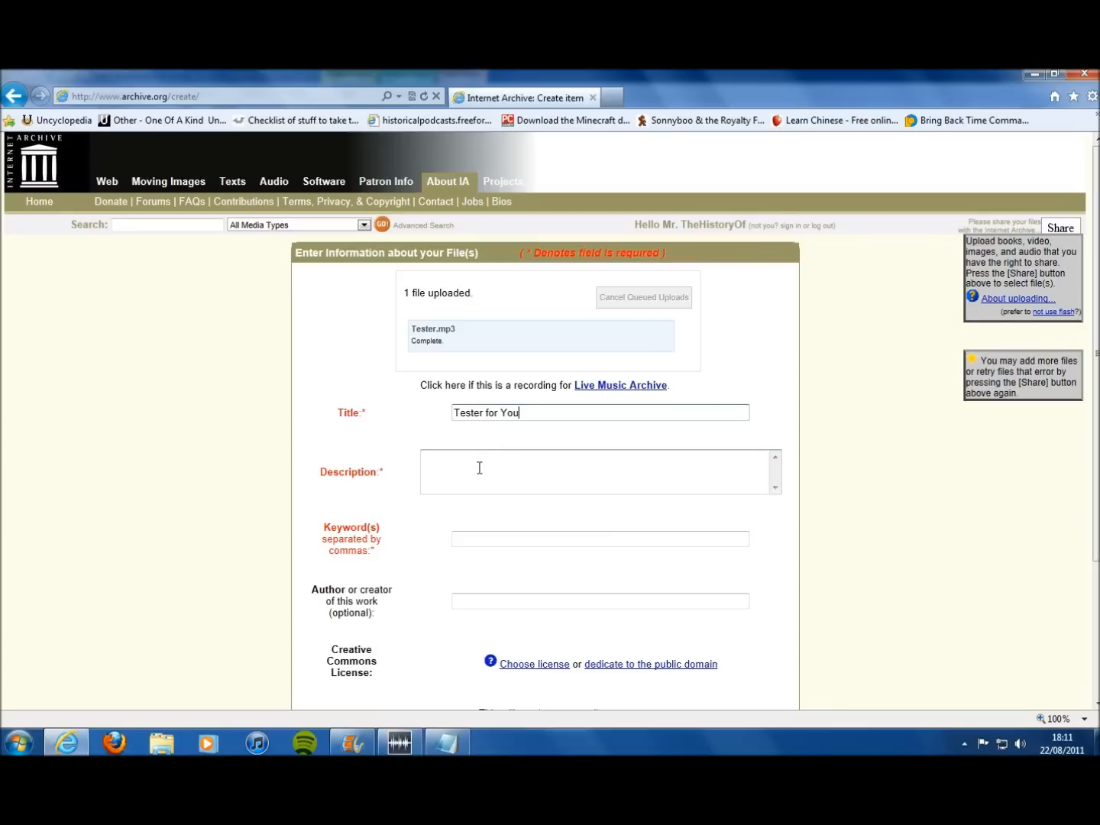
type("tube Video")
left_click(511, 457)
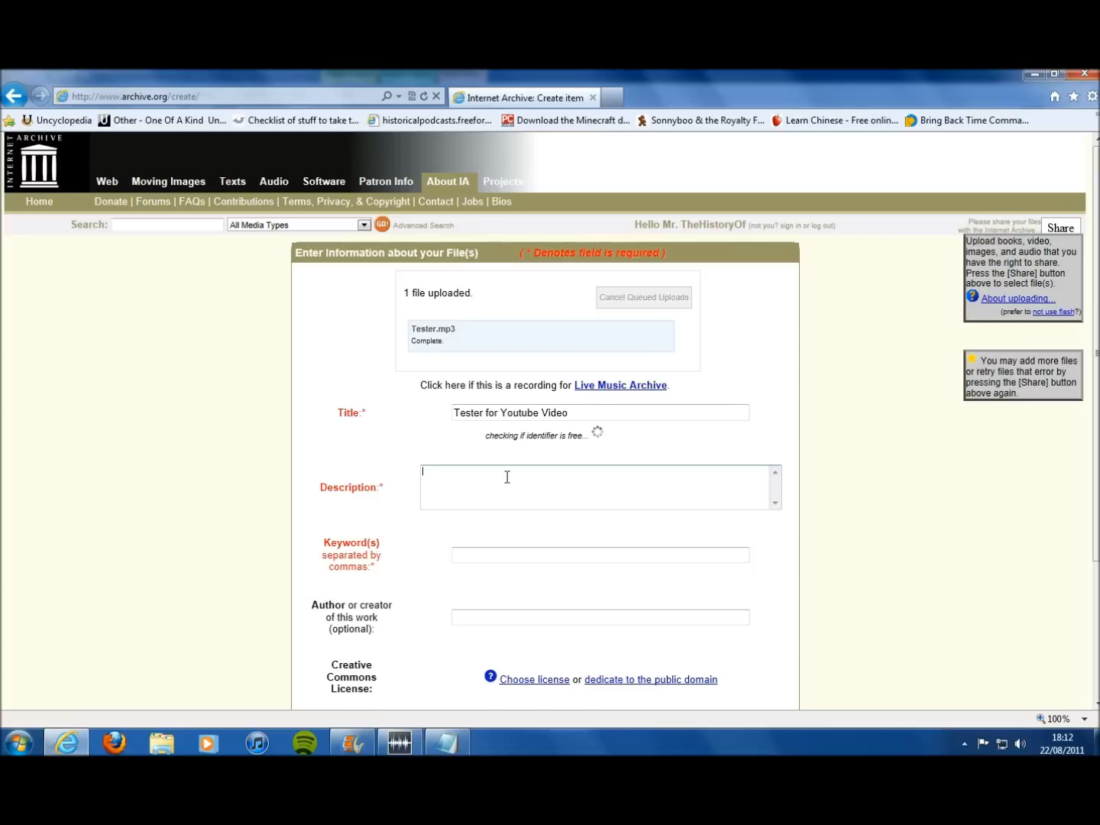
type("Me sayi")
type("ng stuff")
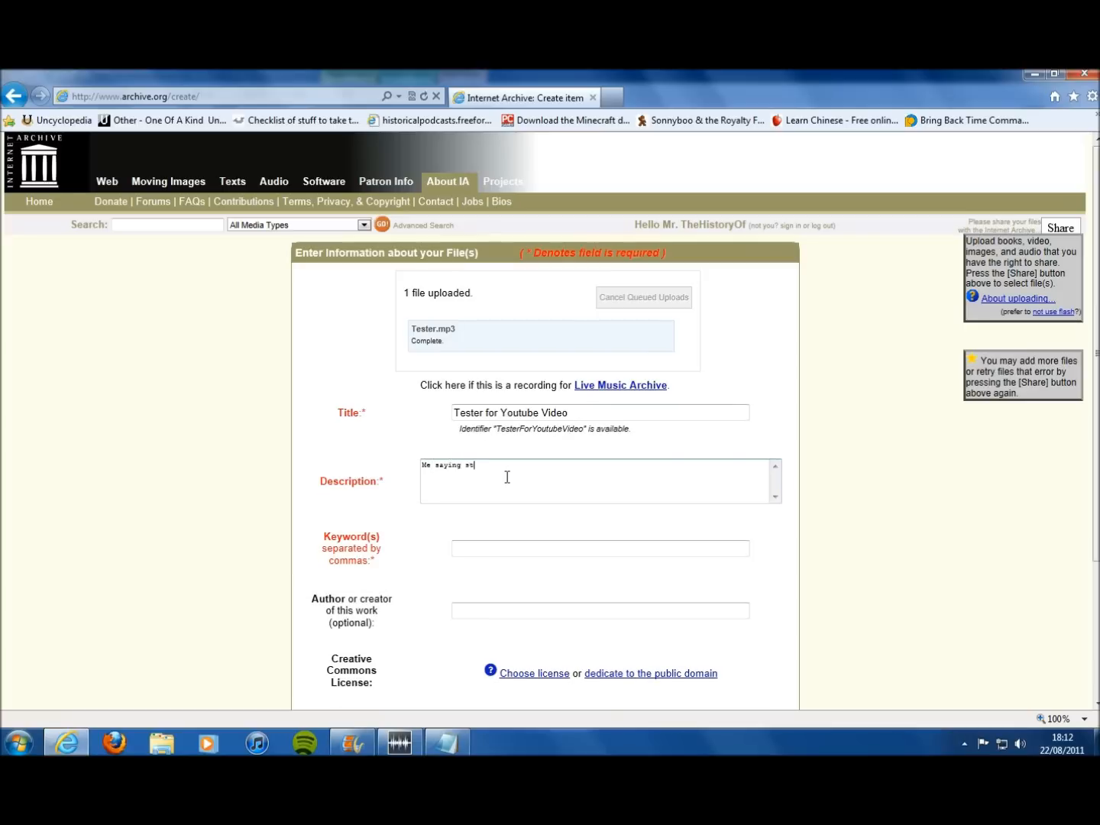
left_click(508, 546)
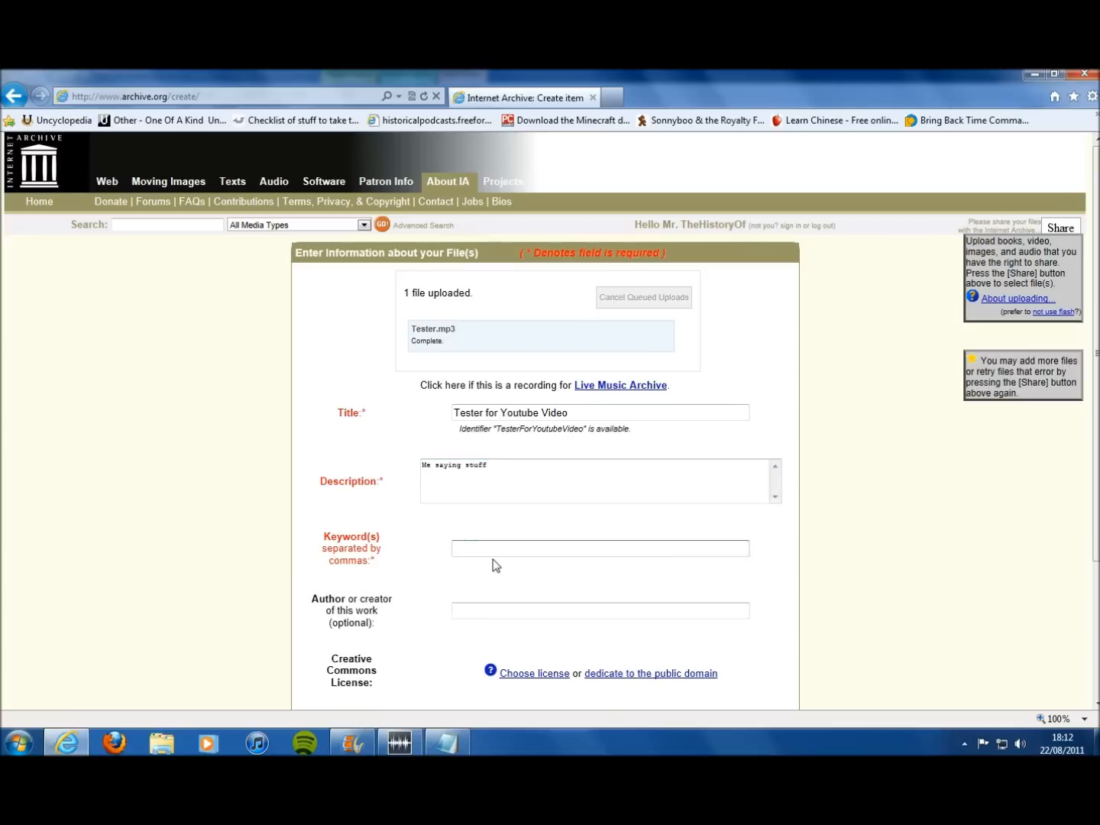
type("Podcast")
- Dedicate the upload to the public domain with the CC0 1.0 Universal license
scroll(532, 567, "down", 3)
left_click(657, 501)
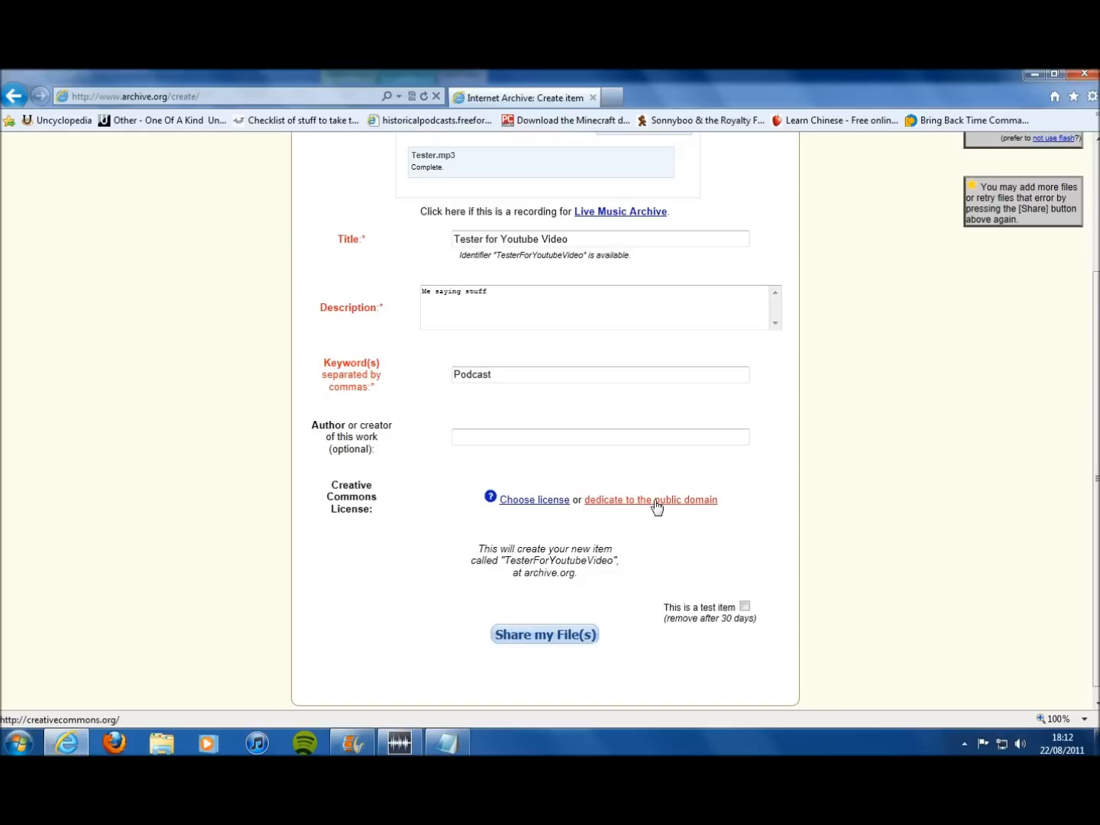
left_click(616, 503)
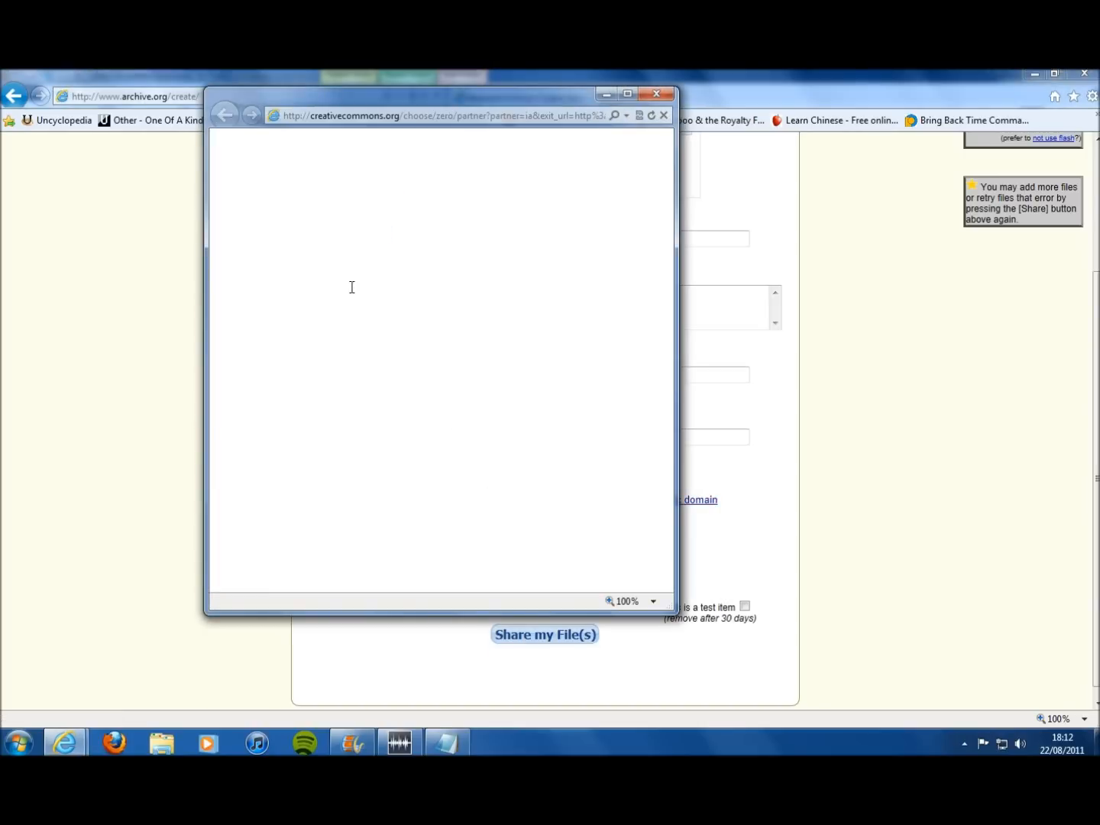
left_click(341, 441)
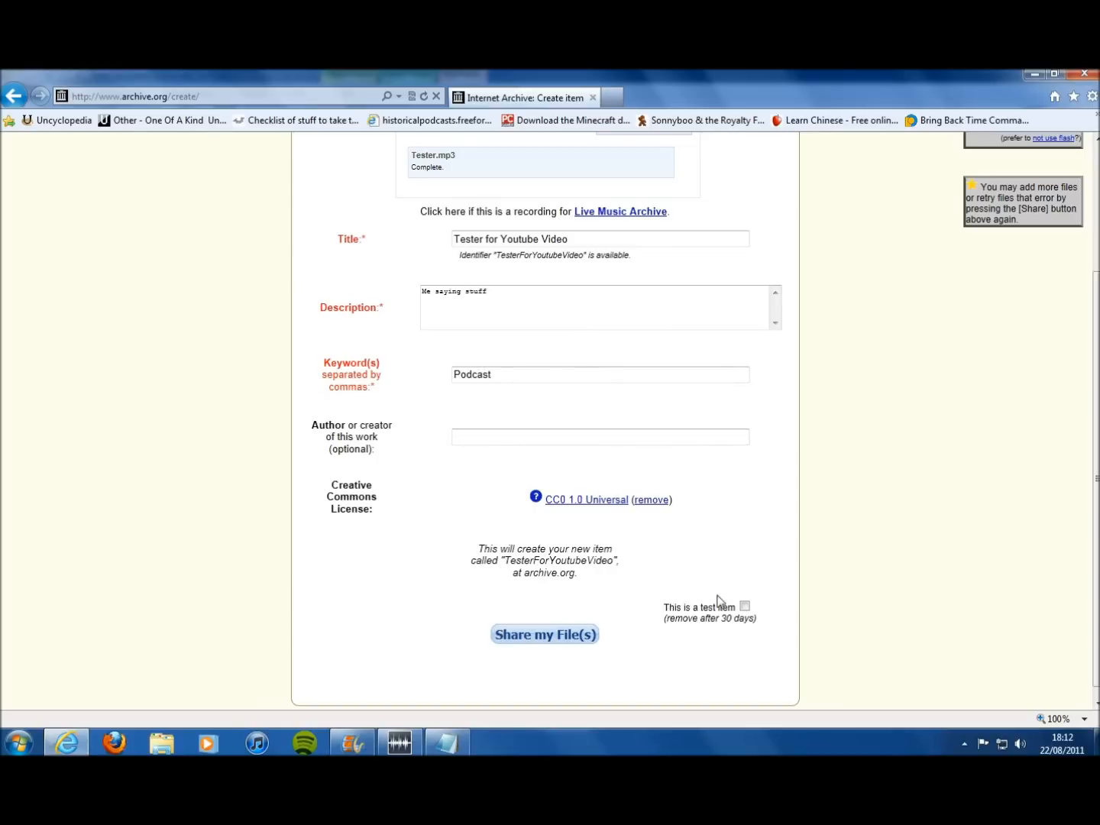
- Share the file as a test item removed after 30 days and open its new archive page
left_click(745, 608)
left_click(586, 641)
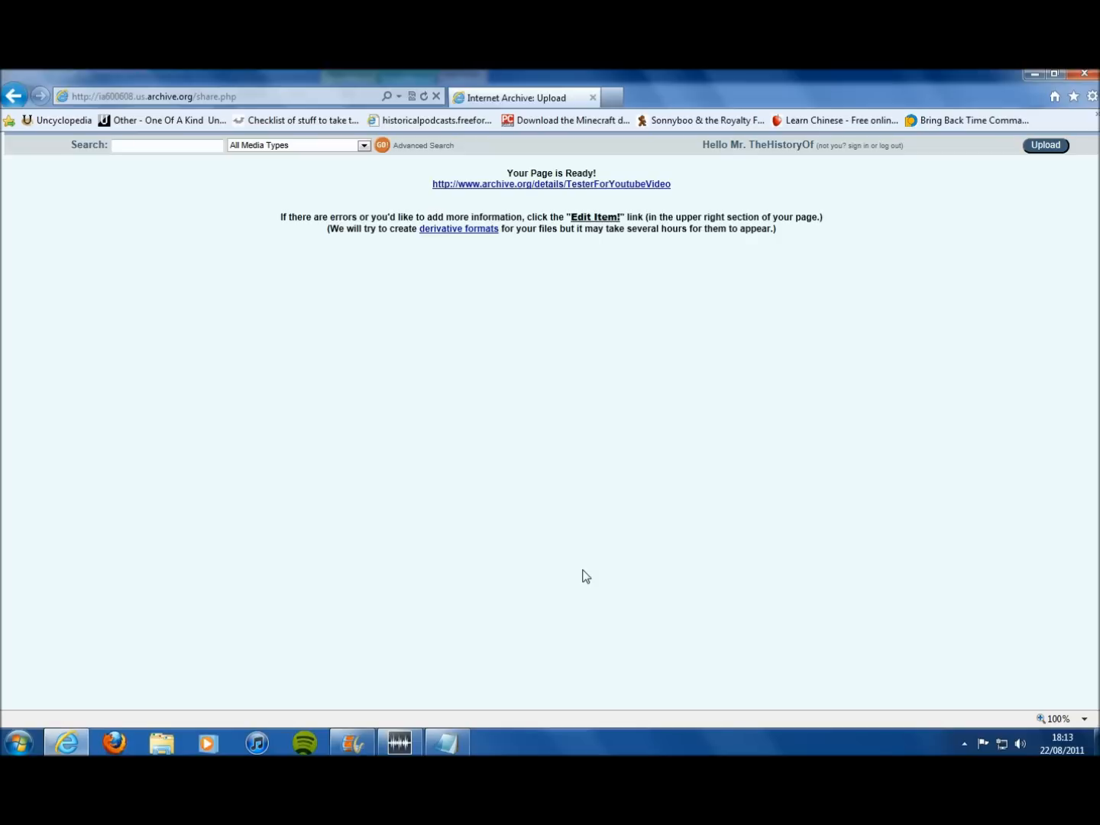
left_click(628, 187)
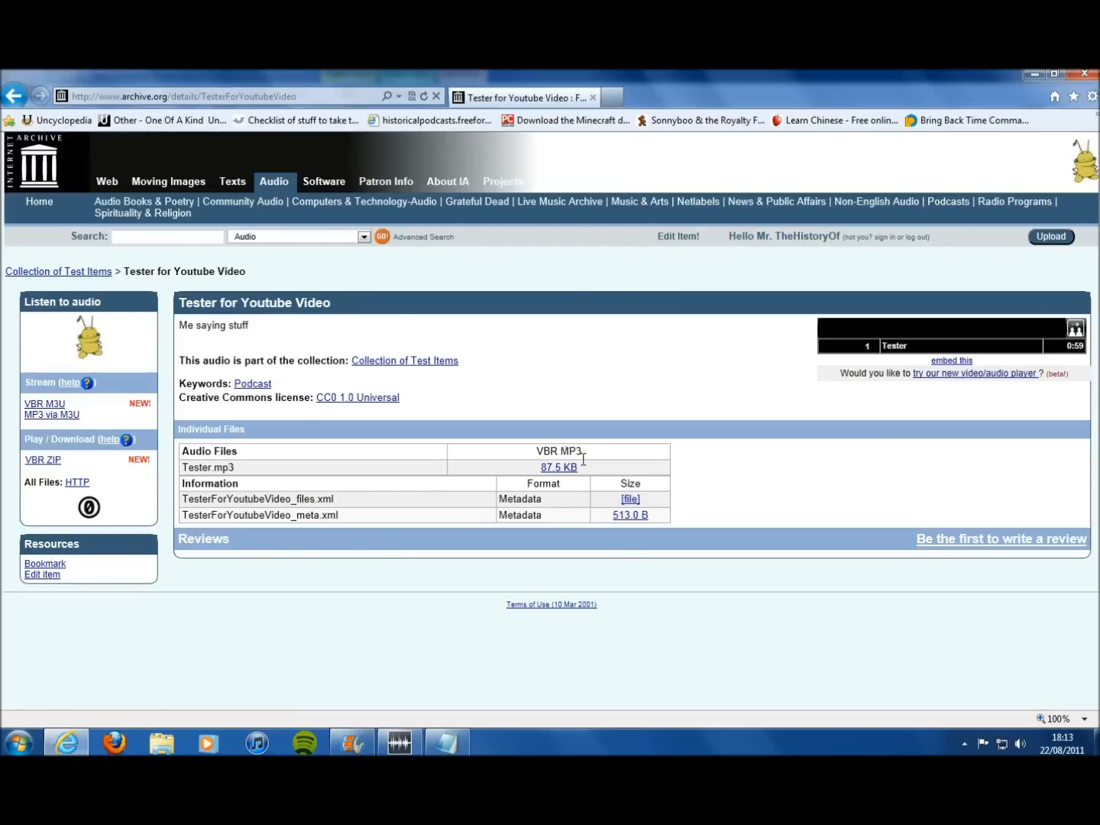
- Copy the link address of the VBR MP3 version of Tester.mp3 from the archive page
left_click(565, 469)
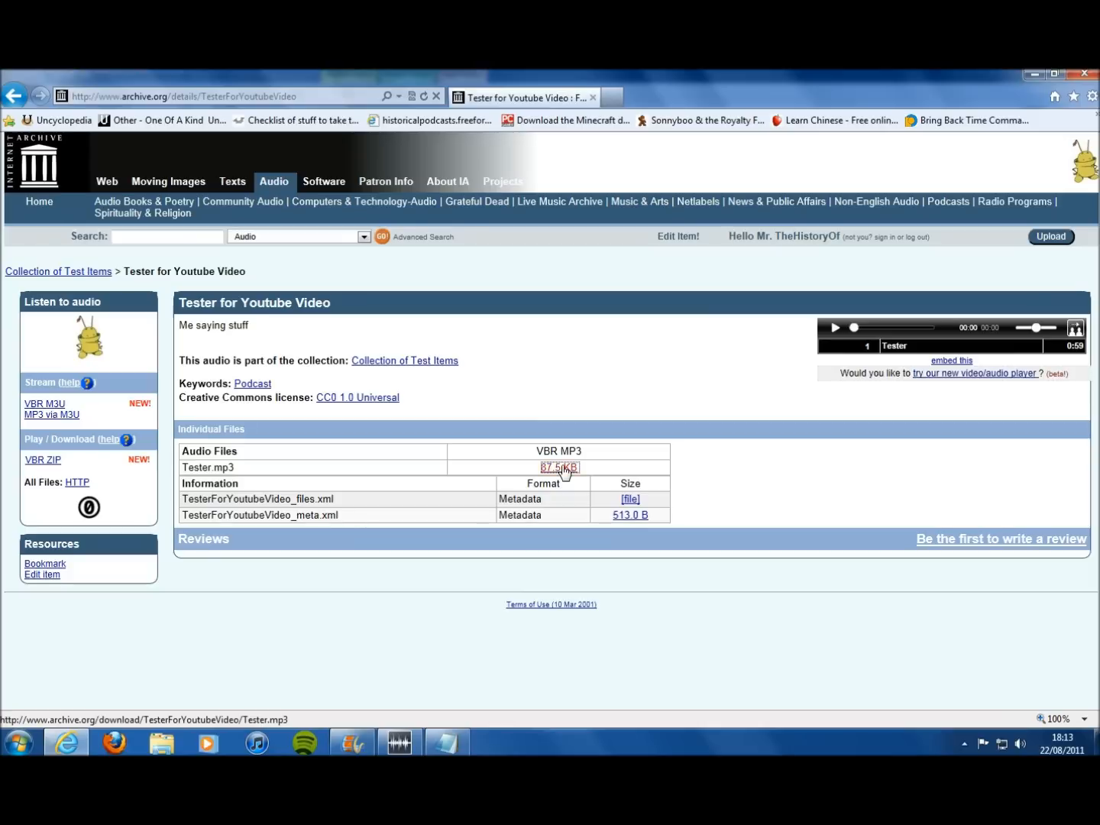
right_click(566, 469)
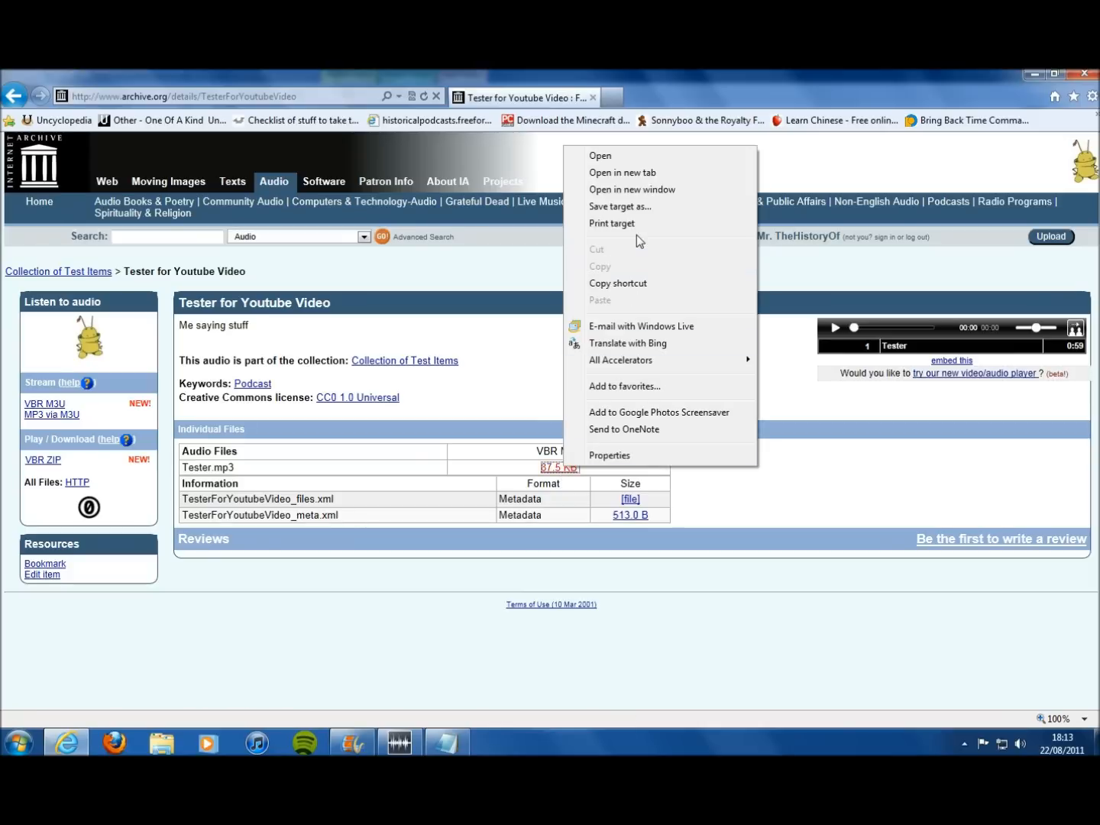
left_click(632, 284)
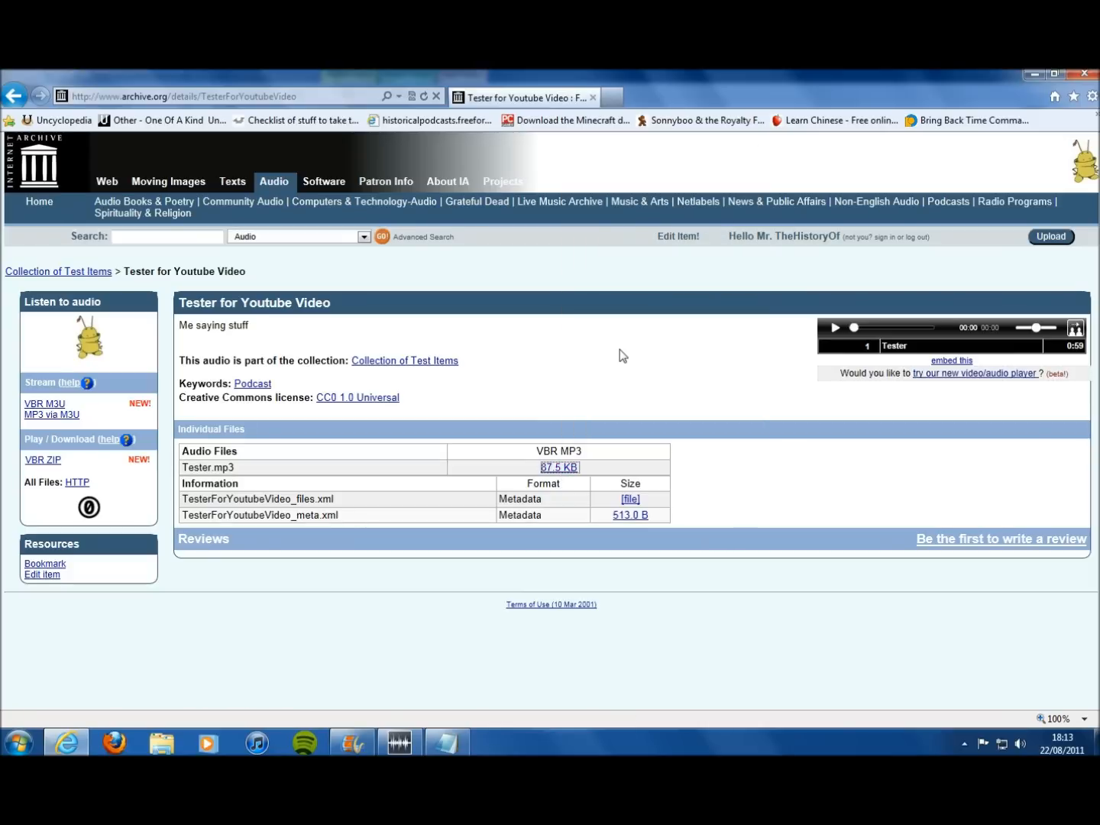
- Switch to the Tester feed template in Notepad and replace the sound file URL placeholder in the guid line with the copied link
left_click(447, 742)
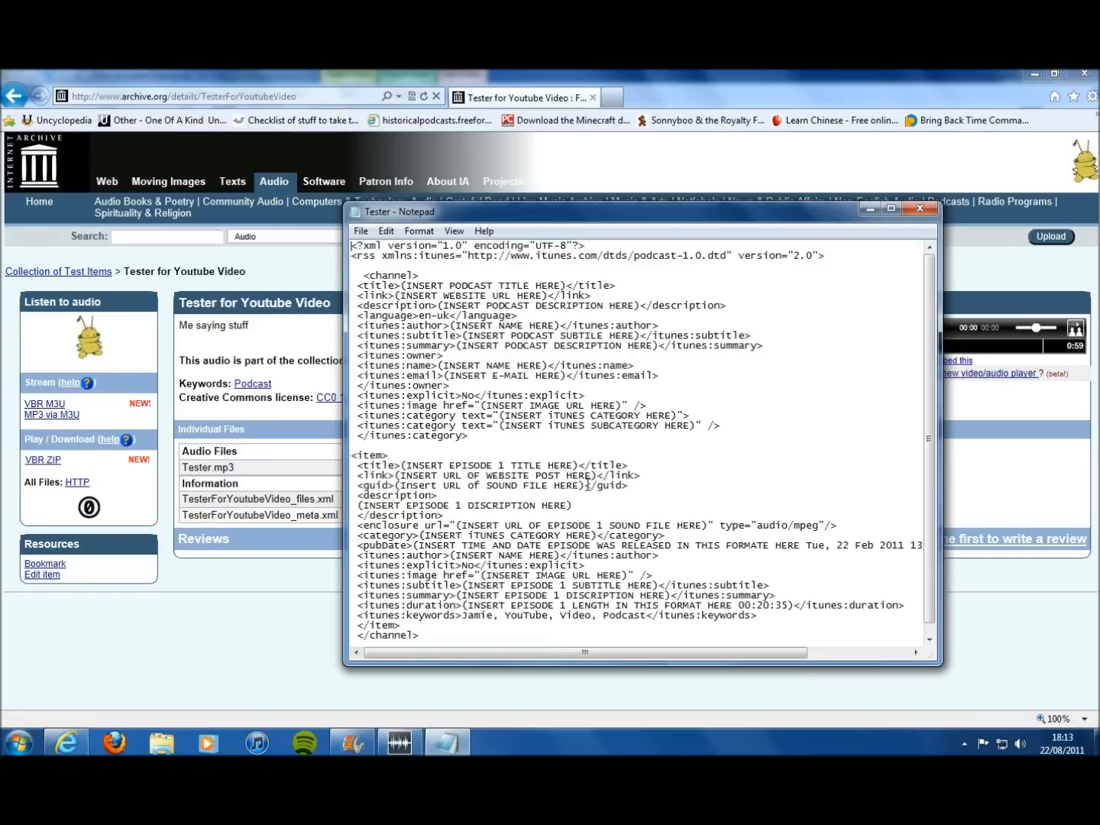
left_click_drag(586, 486, 396, 486)
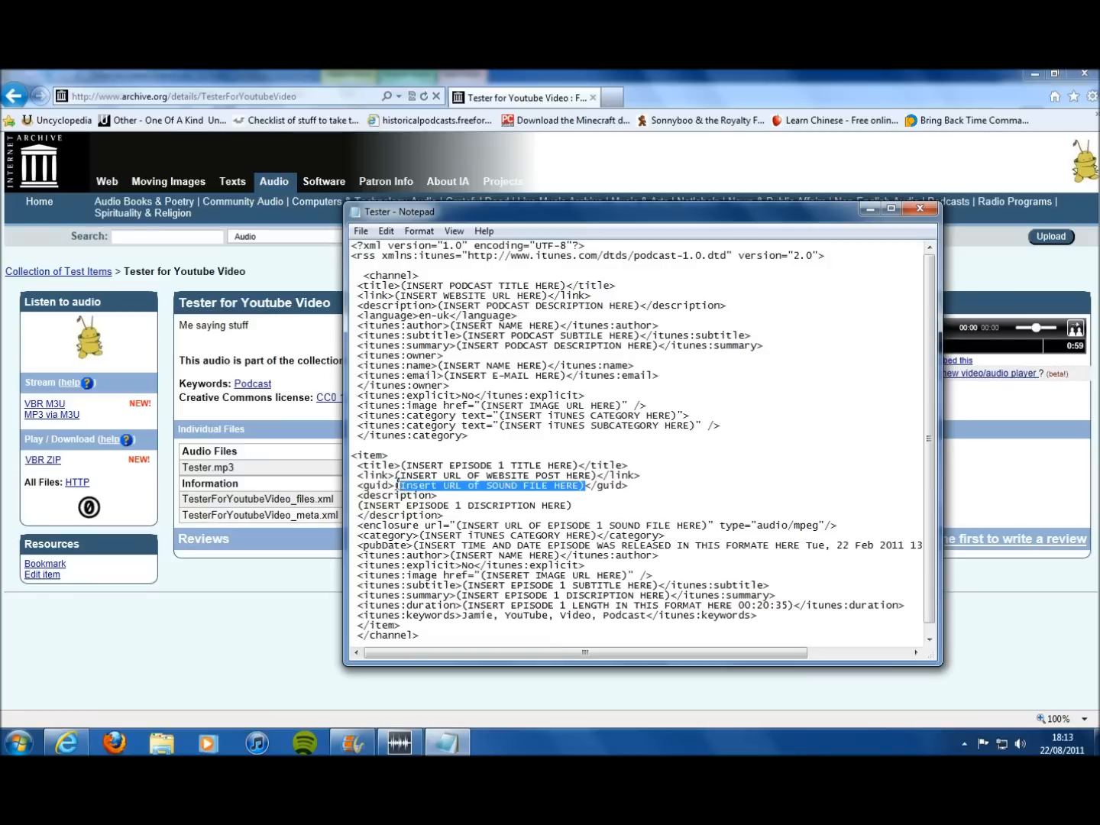
right_click(397, 486)
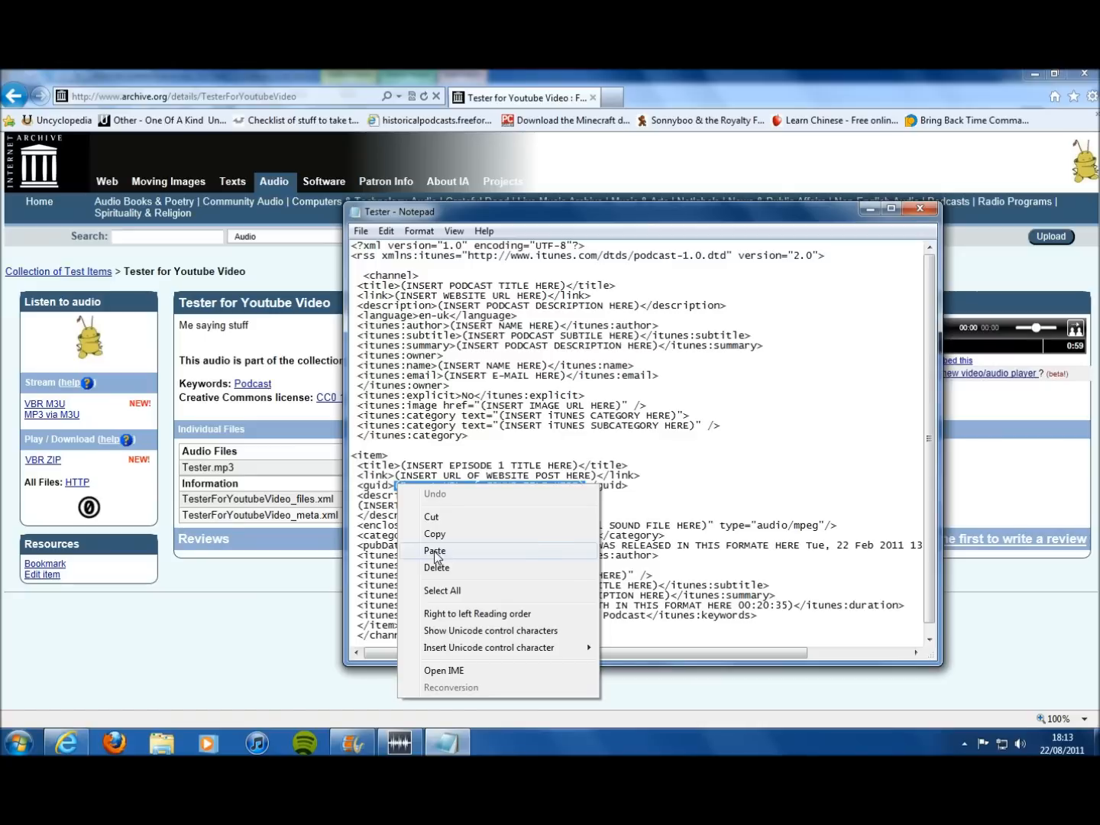
left_click(436, 552)
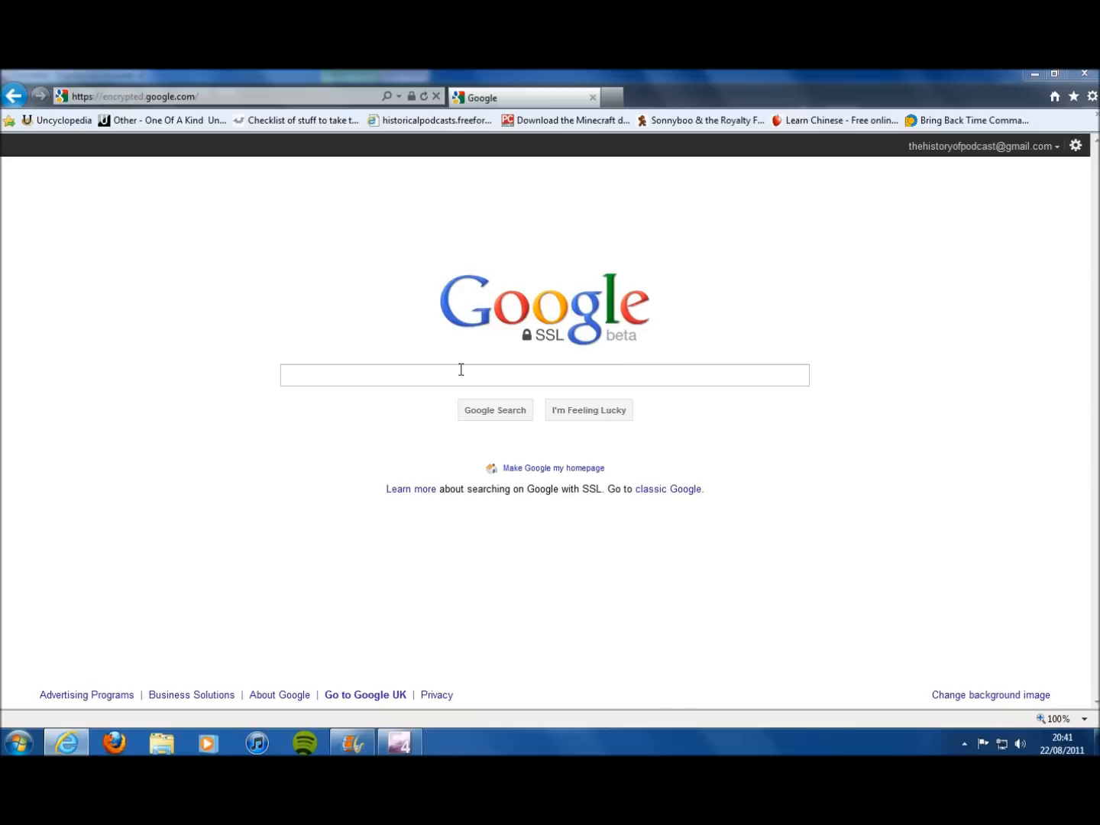
- Search Google for Blogger and open its free blog creation site
left_click(339, 379)
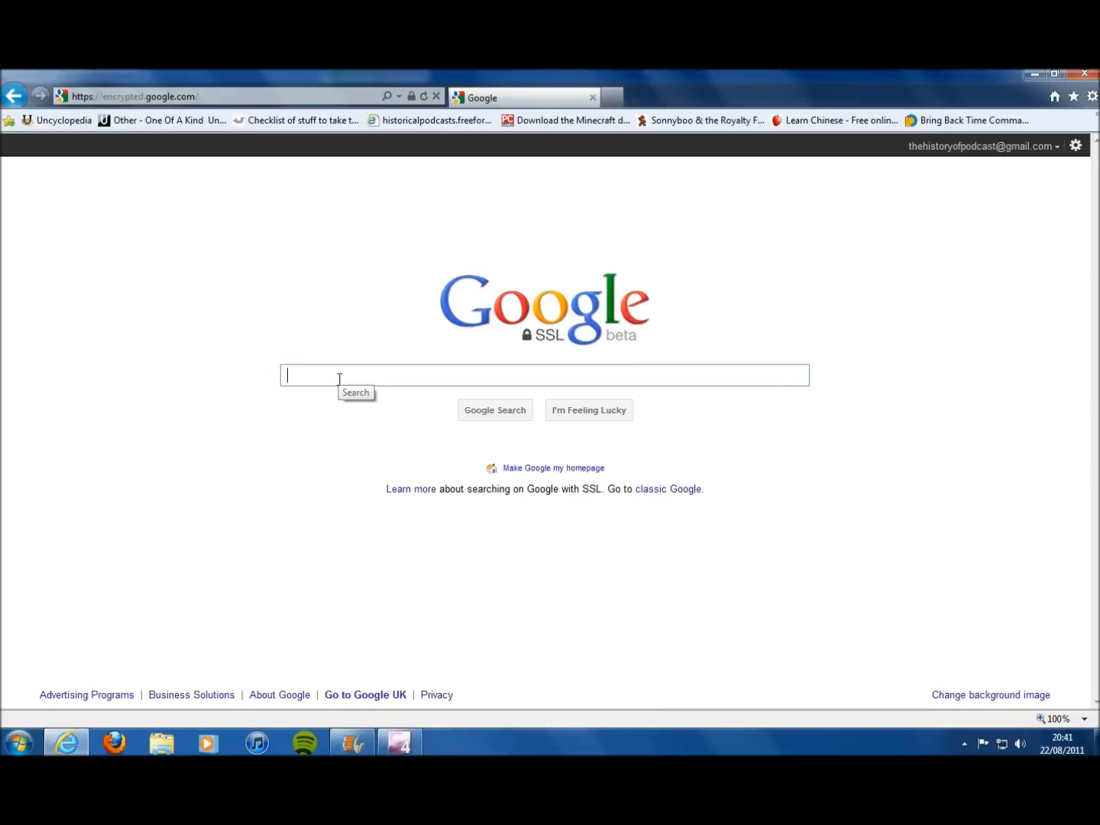
type("blog")
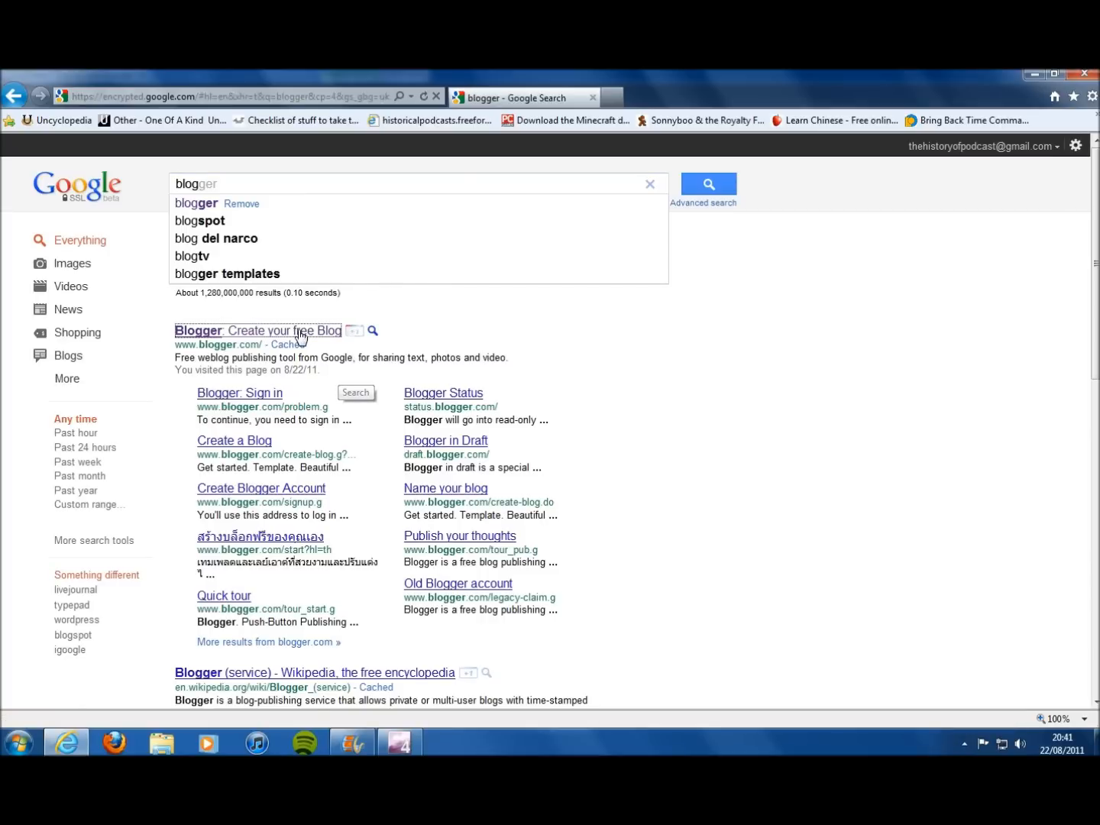
left_click(299, 336)
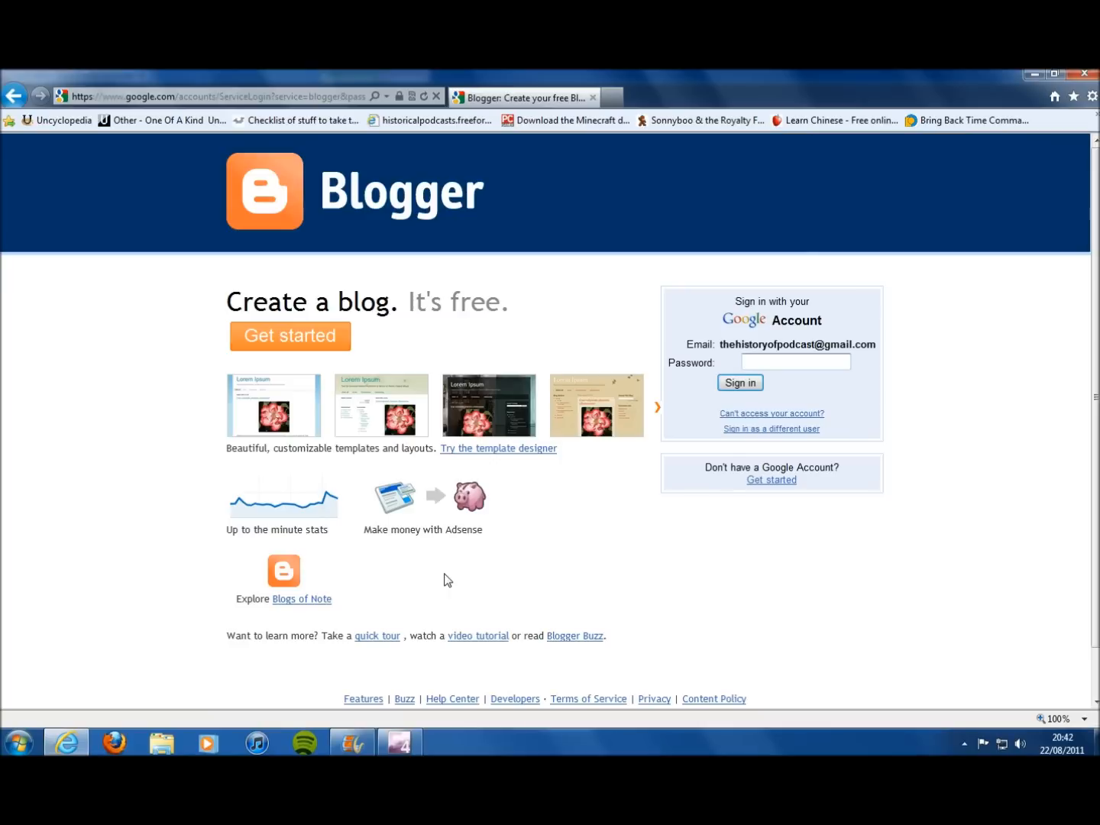
- Go to the example podcast blog at thehistoryofpodcast.blogspot.com
left_click(223, 94)
type("thehistoryofpodcast.blogspot.com/")
key("Return")
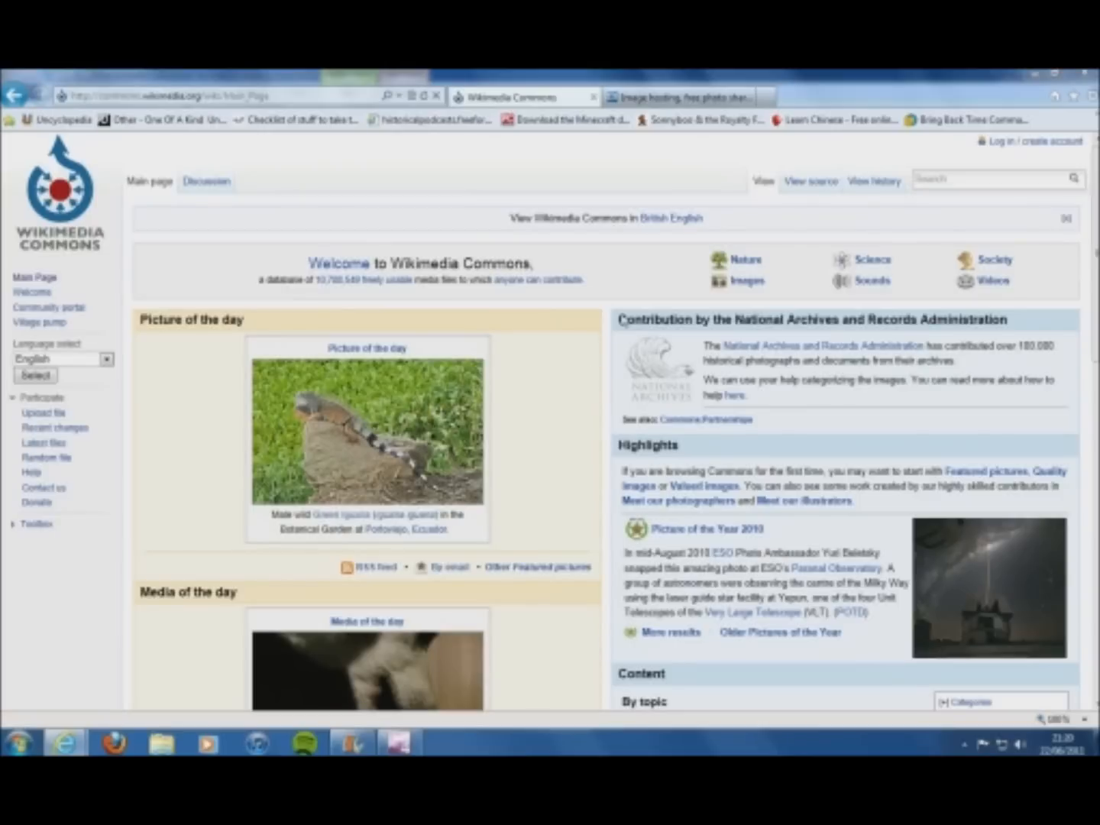
- View the Photobucket image hosting site, open its sign-in form and close the form again
left_click(638, 98)
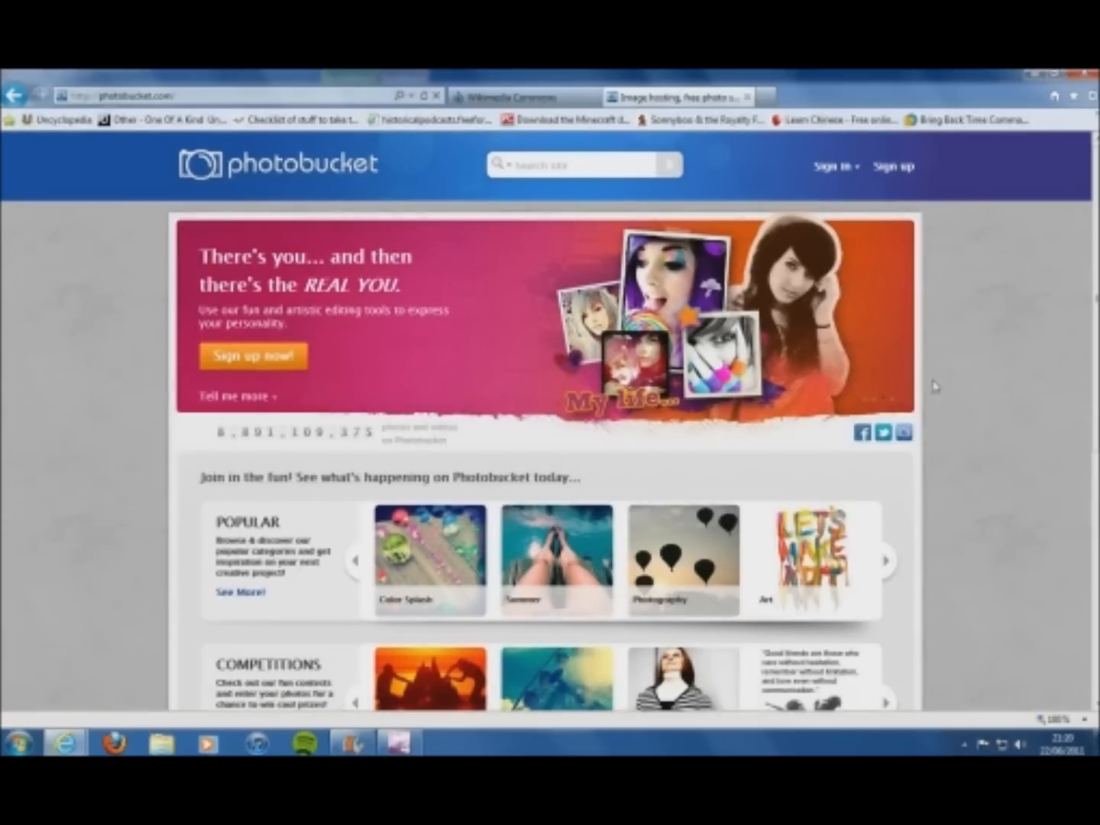
left_click(859, 173)
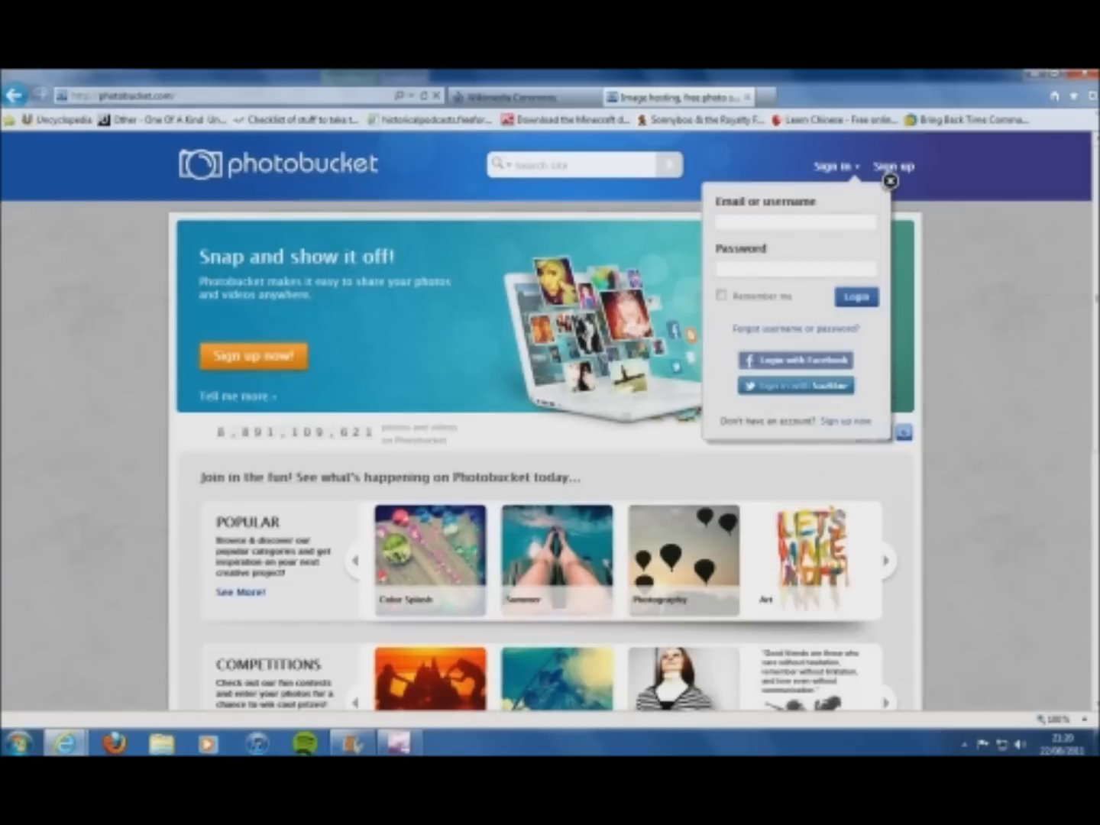
left_click(890, 181)
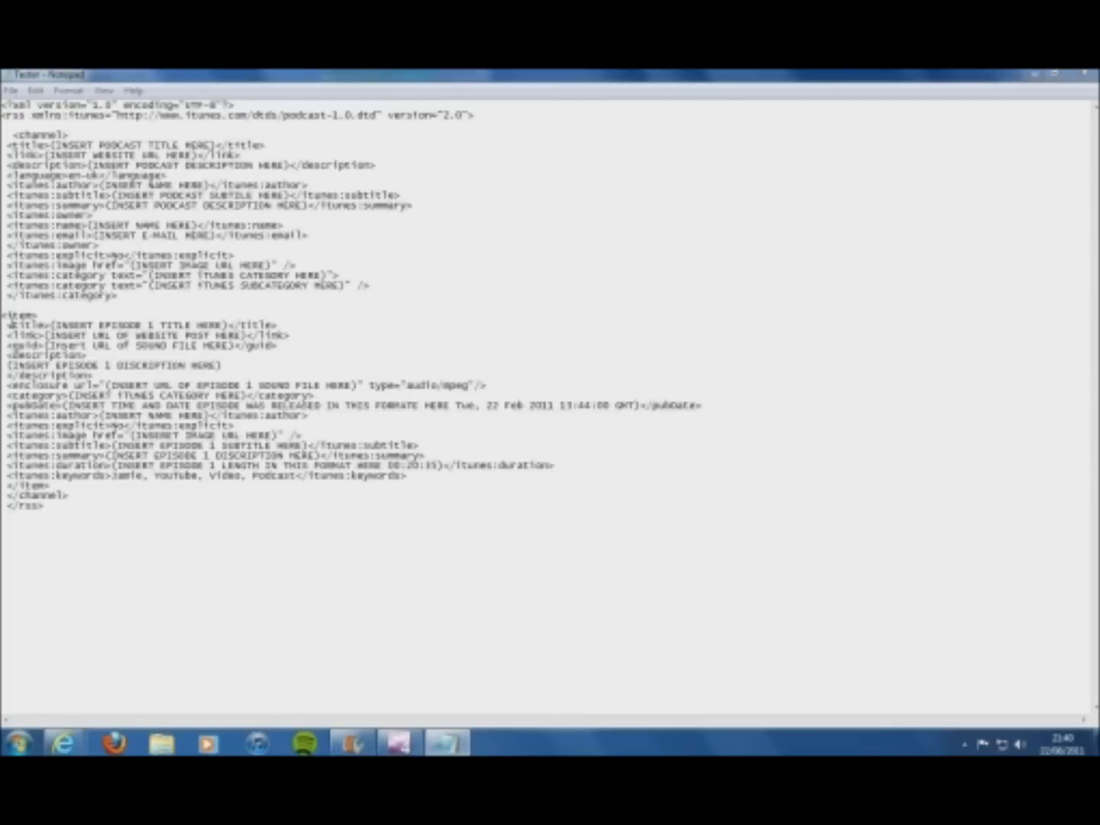
- In the Tester feed in Notepad, duplicate the whole item block before the closing channel tag and change the copy's title placeholder to episode 2
left_click_drag(3, 313, 73, 486)
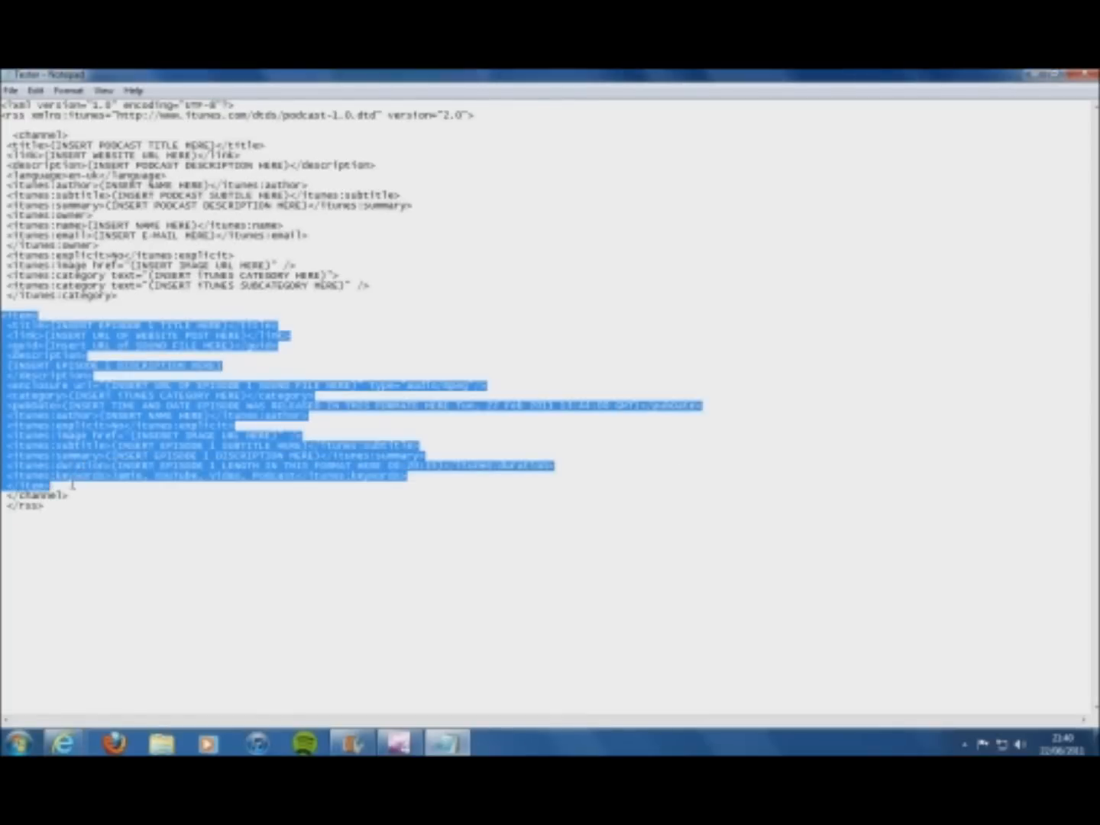
right_click(51, 436)
left_click(105, 488)
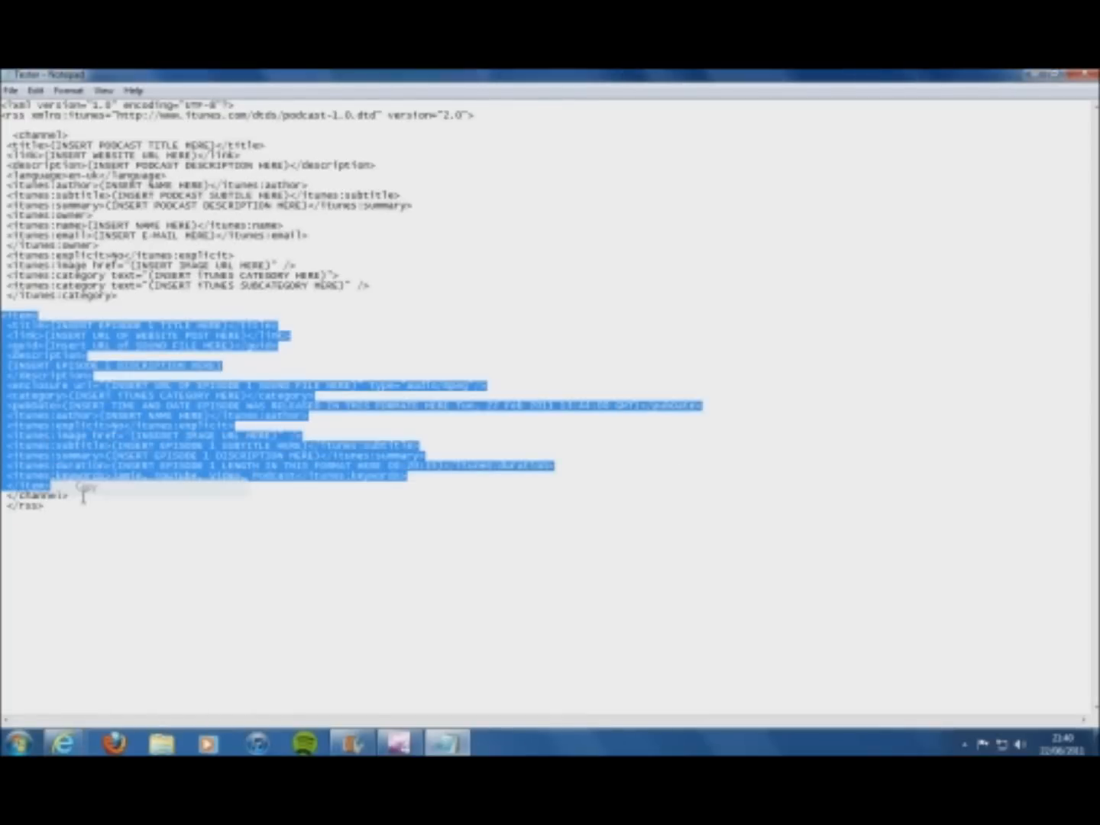
left_click(80, 492)
key("Return")
key("Return")
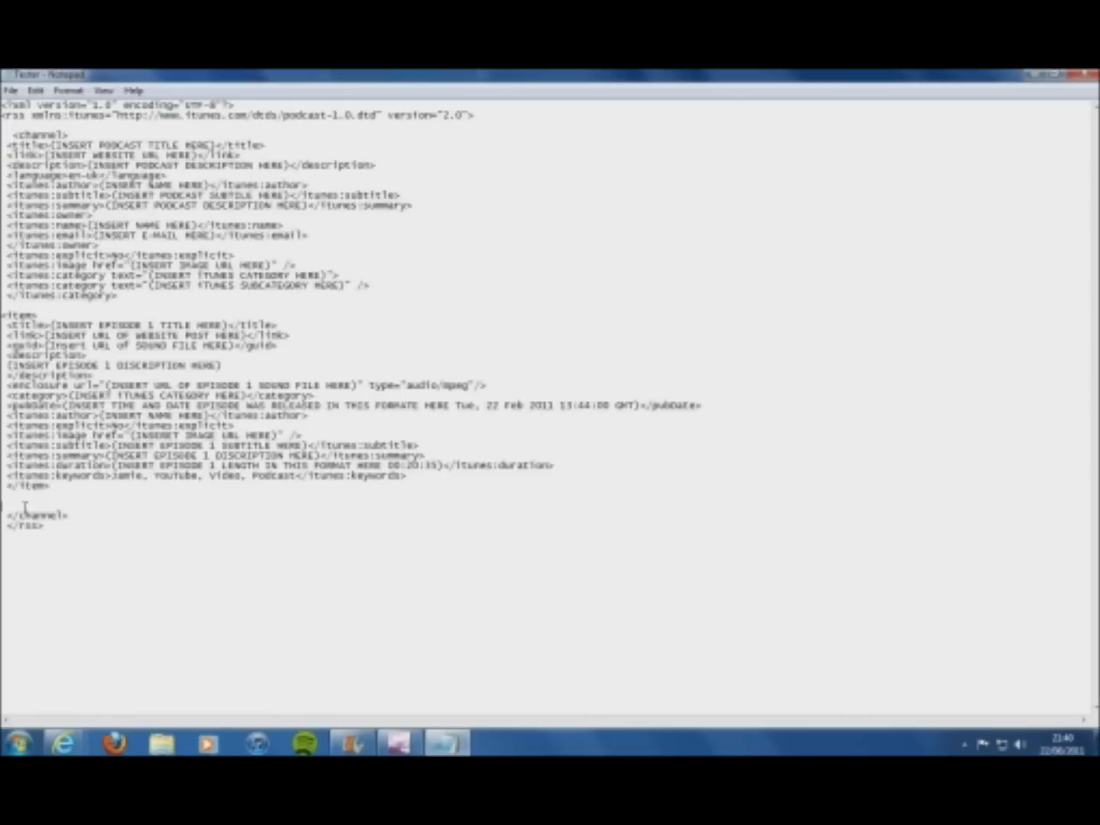
right_click(25, 505)
left_click(61, 574)
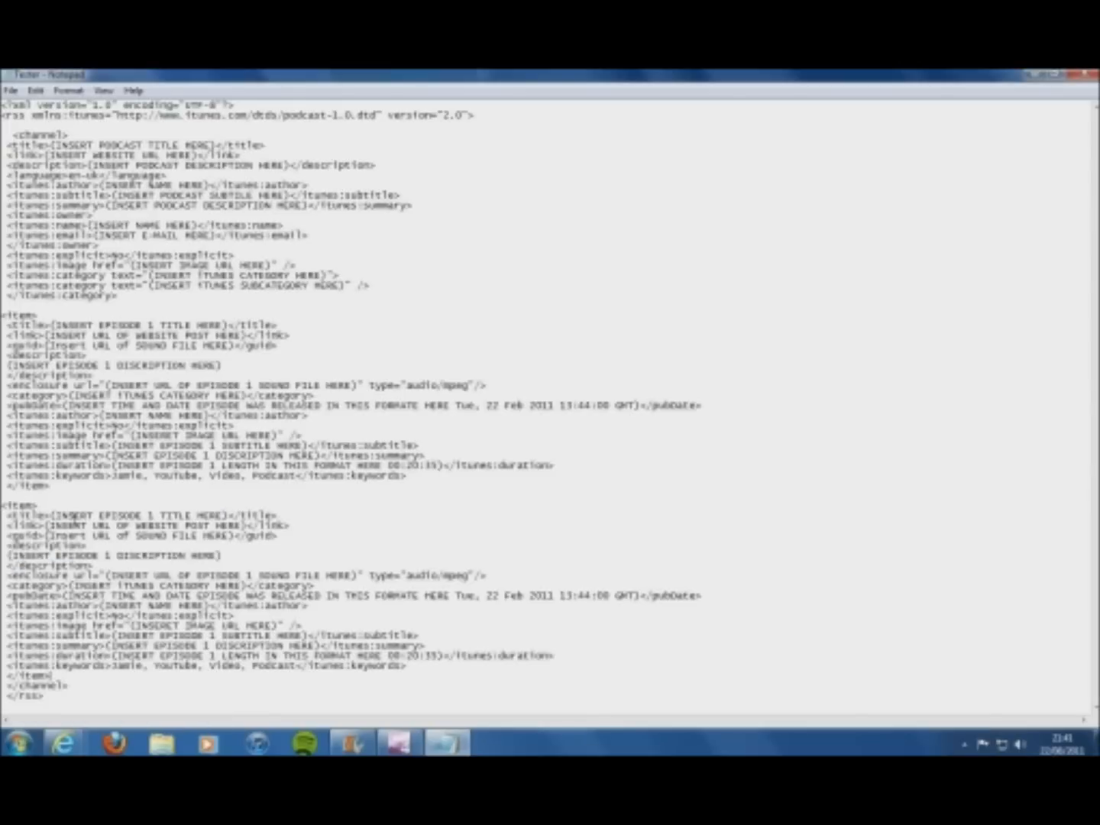
double_click(152, 517)
type("2")
- Switch to the Yola website in Internet Explorer and bring up the site builder for the podcast site
left_click(66, 743)
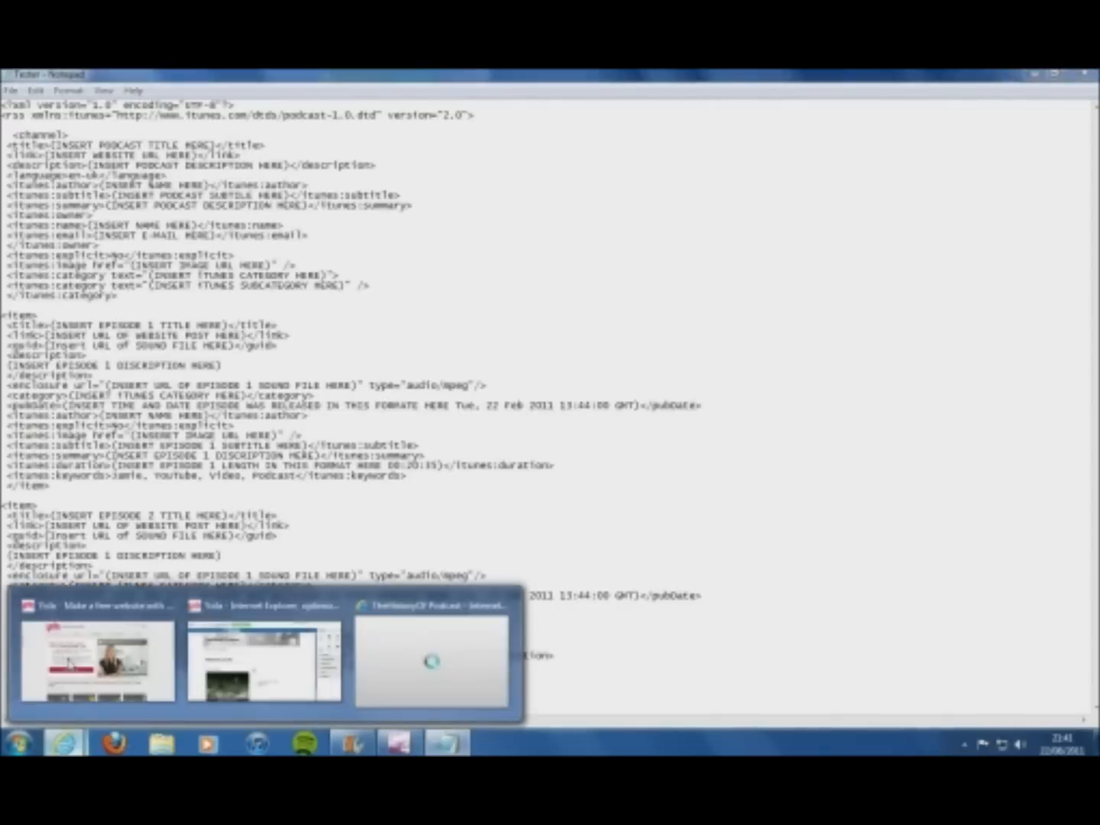
left_click(38, 661)
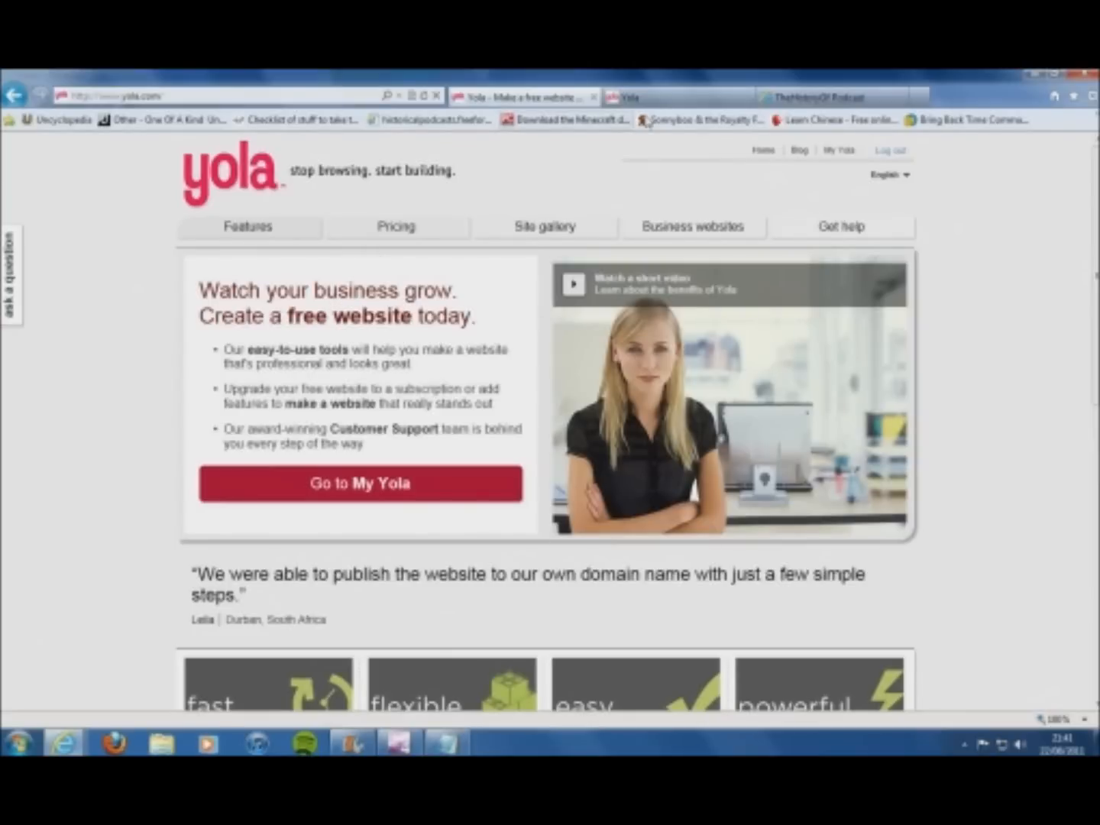
left_click(657, 98)
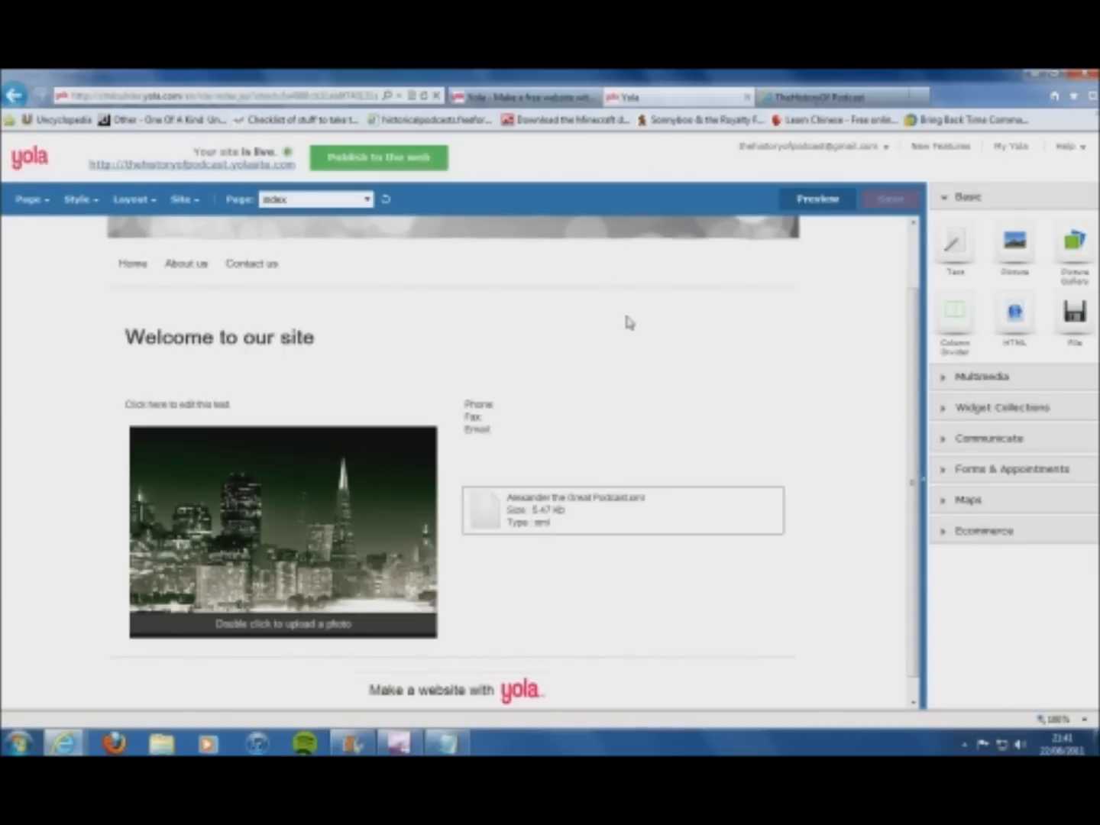
- Try adding a File widget to the page and view the settings of the Alexander the Great Podcast.xml widget, cancelling both dialogs
left_click_drag(1074, 313, 539, 565)
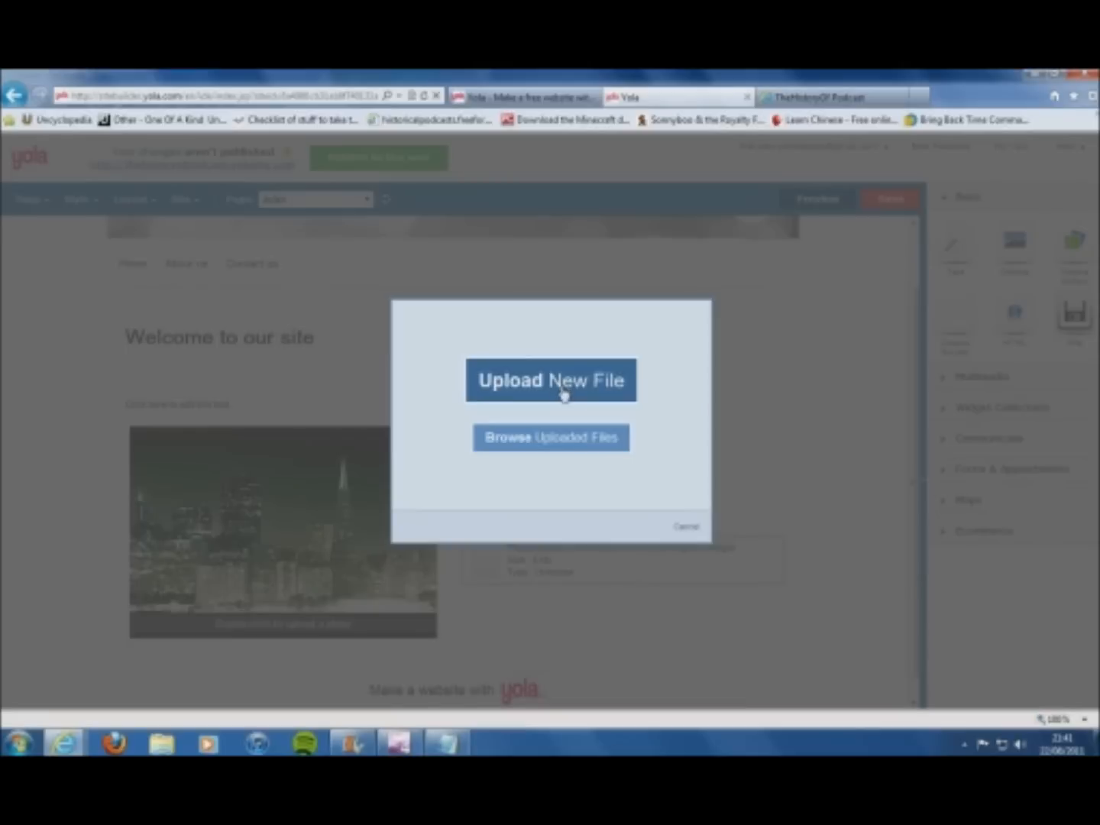
left_click(687, 534)
mouse_move(497, 493)
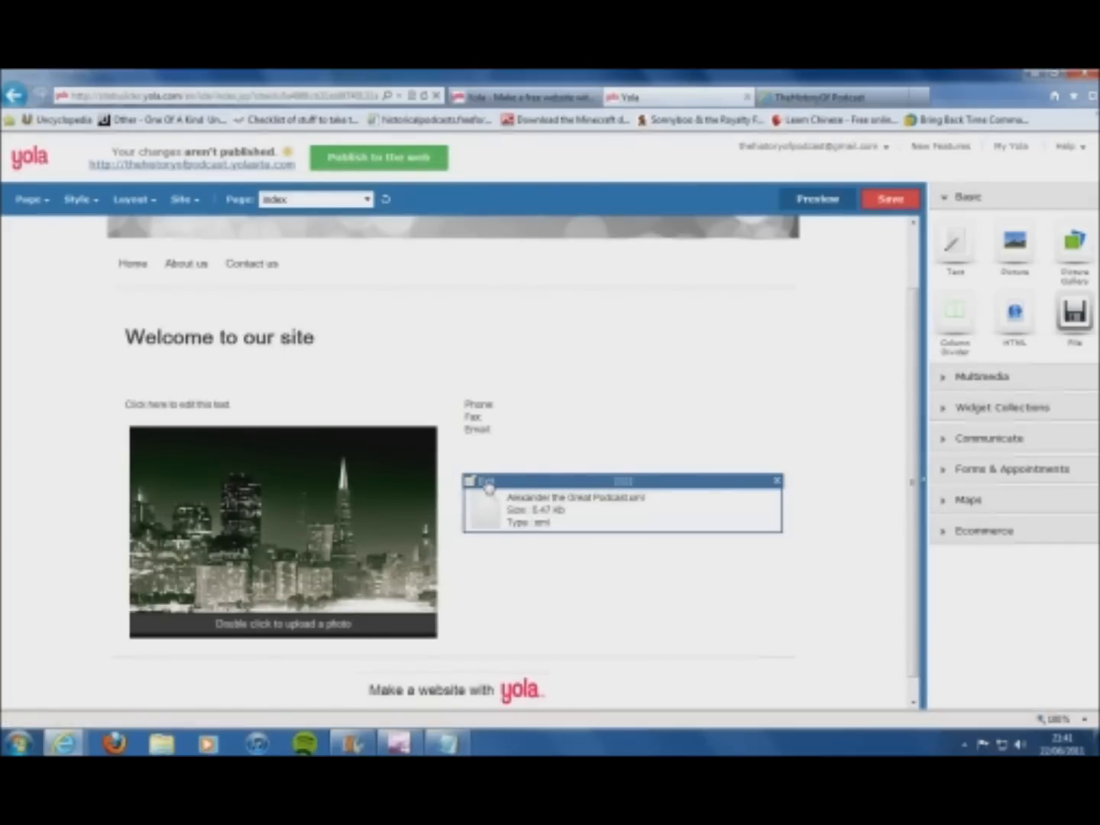
left_click(488, 483)
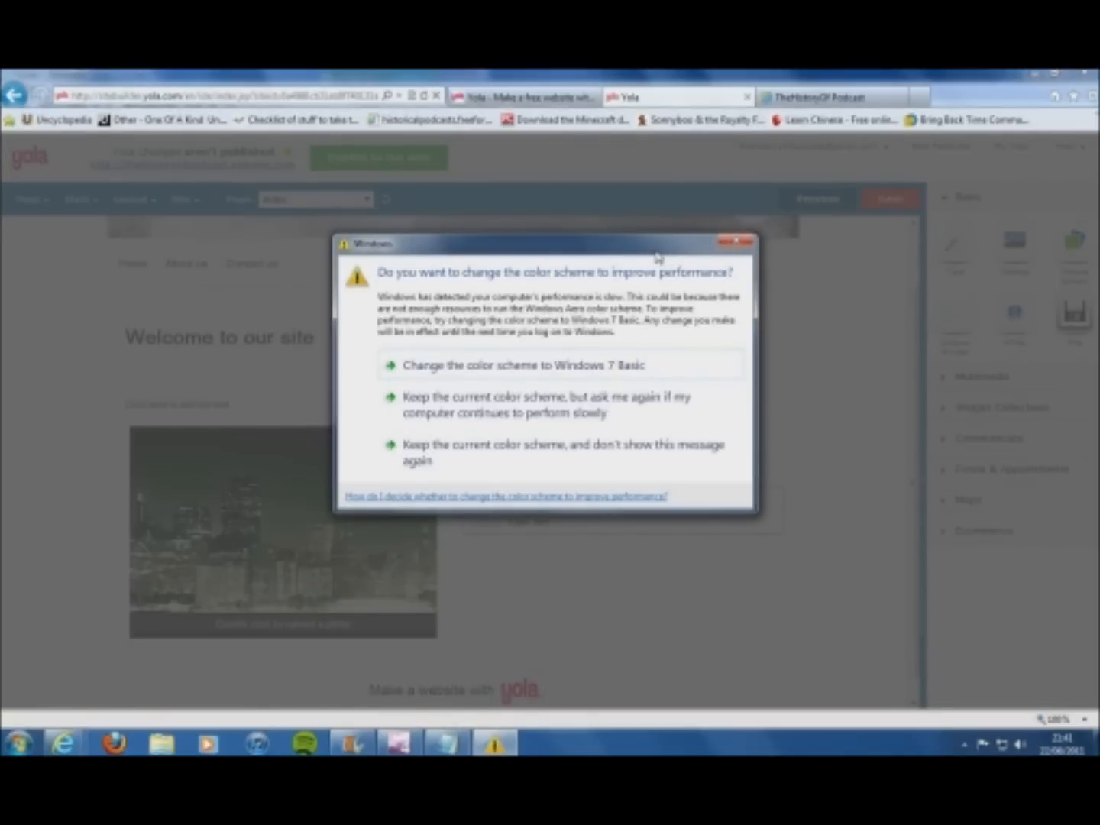
left_click(747, 245)
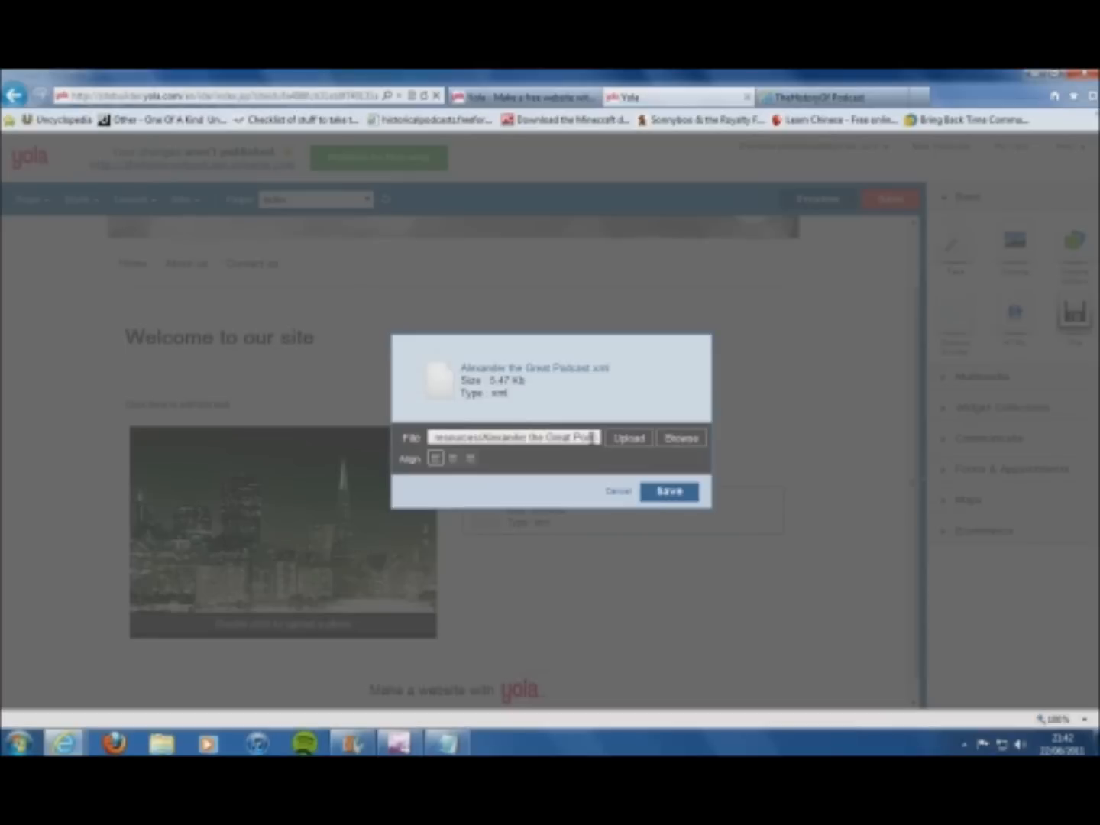
left_click(616, 495)
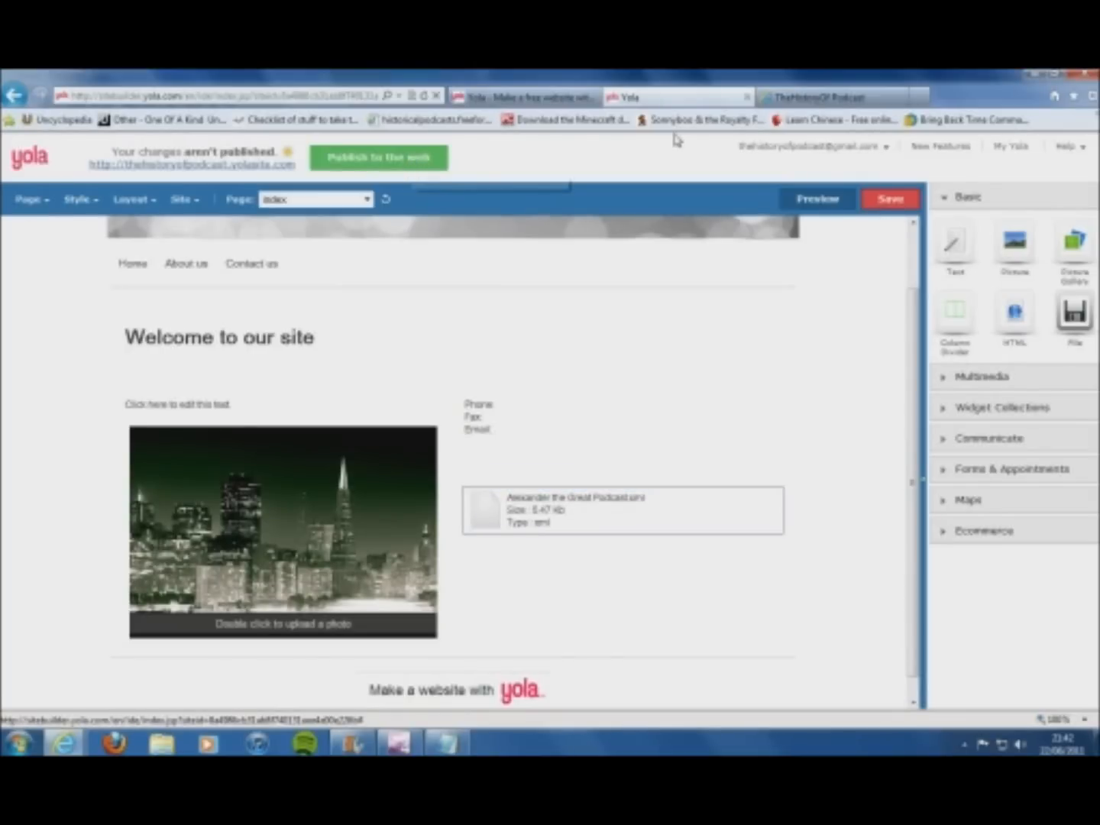
- On the published TheHistoryOf Podcast site, open Alexander the Great Podcast.xml and copy the feed's web address
left_click(817, 97)
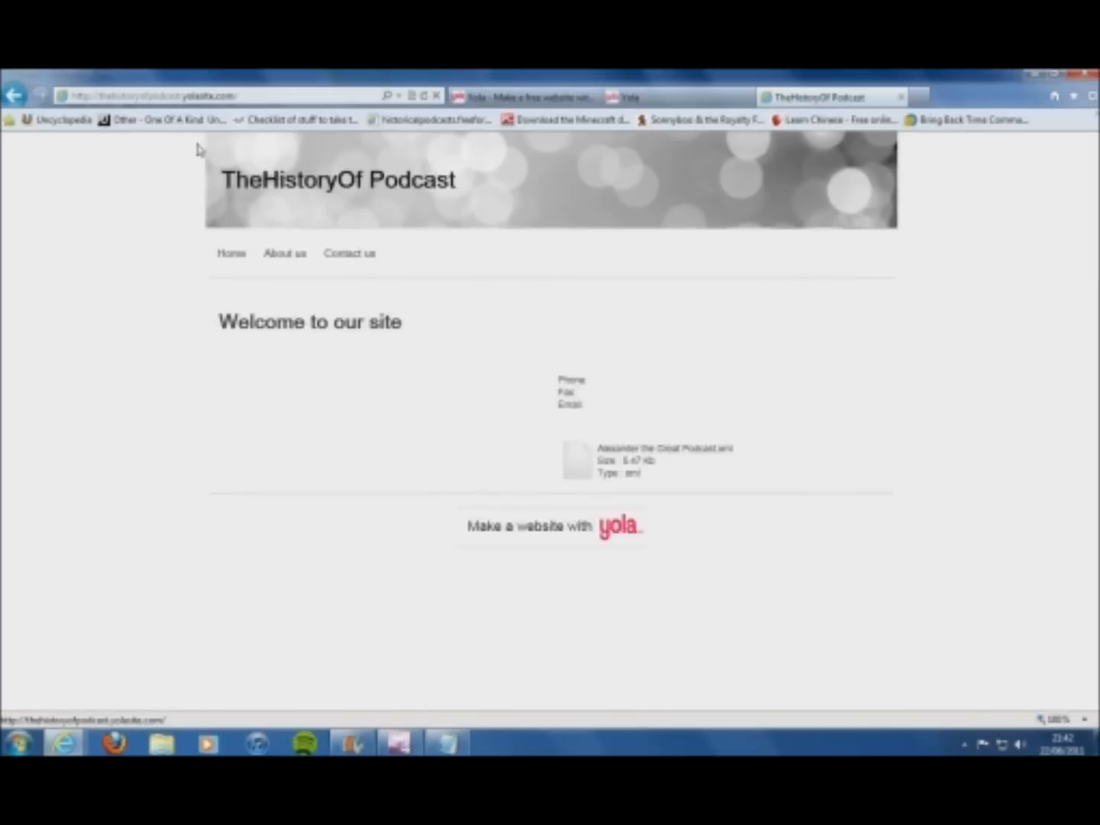
left_click(619, 458)
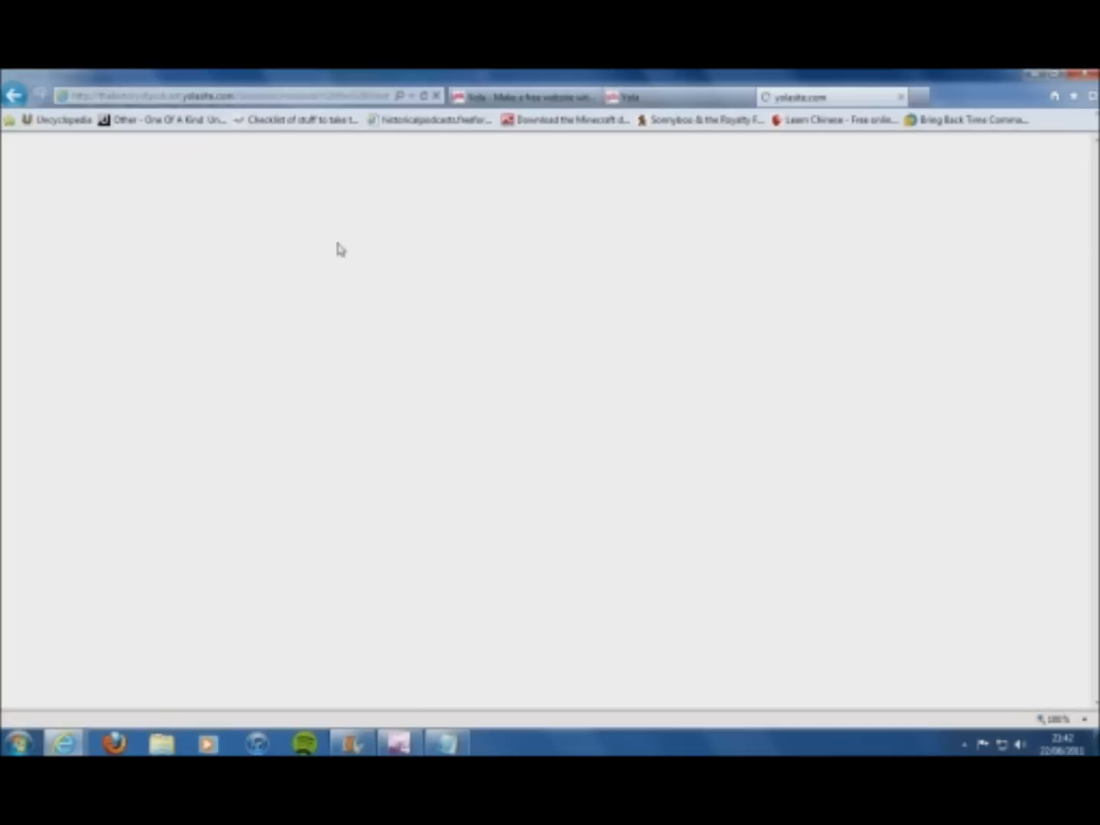
left_click(217, 96)
right_click(223, 100)
left_click(260, 140)
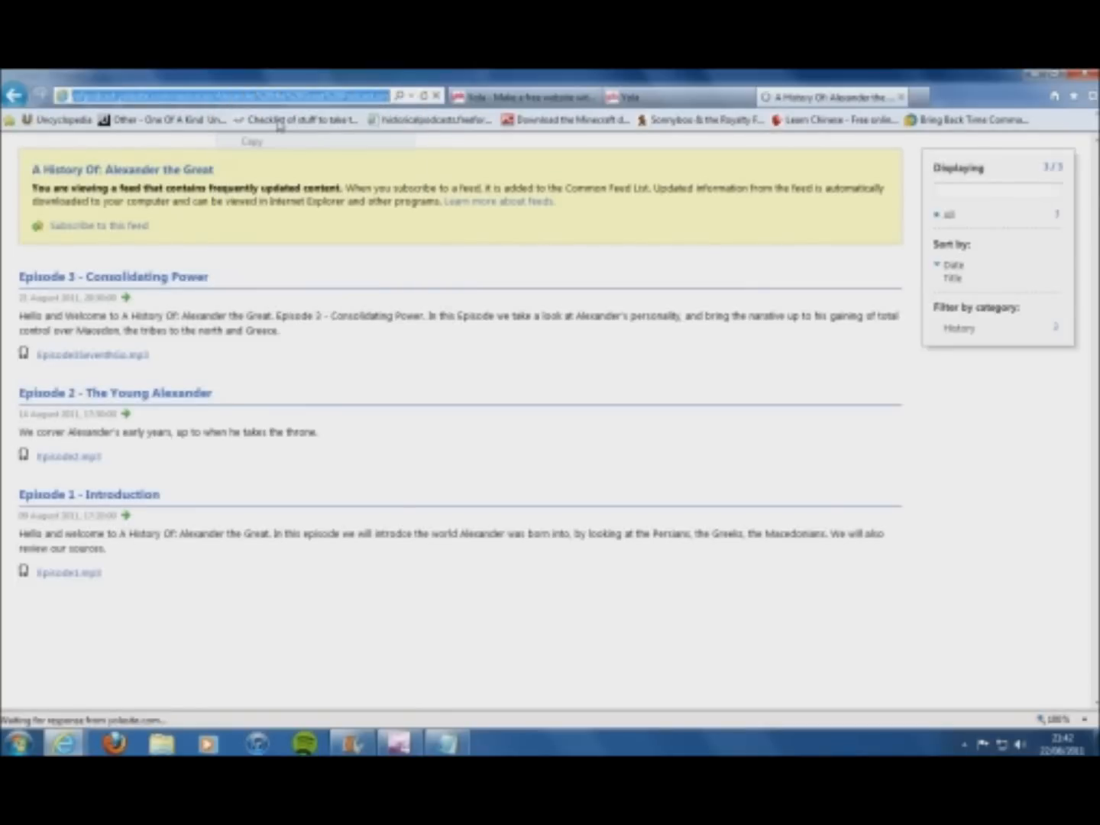